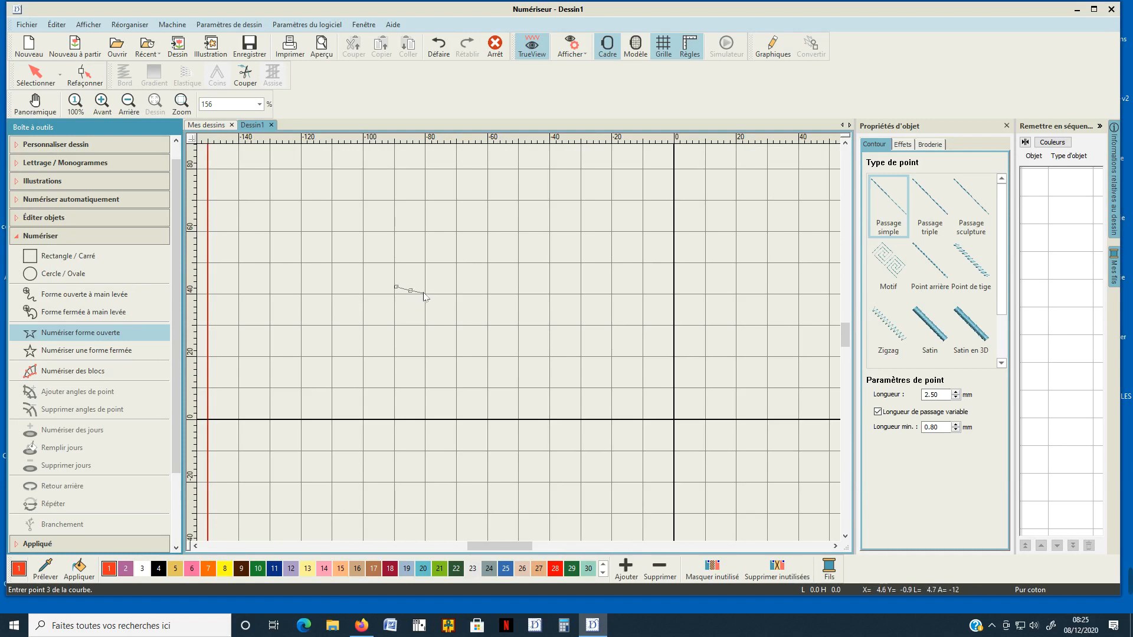
Complete the open running-stitch curve as half of a puzzle-piece tab, about 11 mm wide and 9 mm high.
scroll(423, 295, "up", 4)
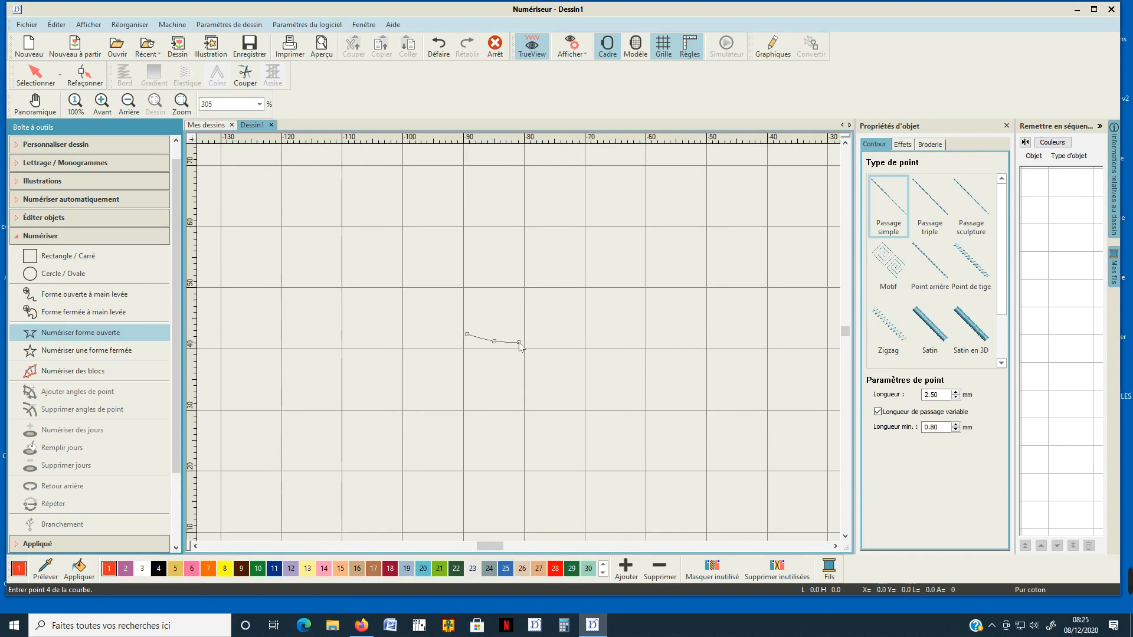
left_click(502, 317)
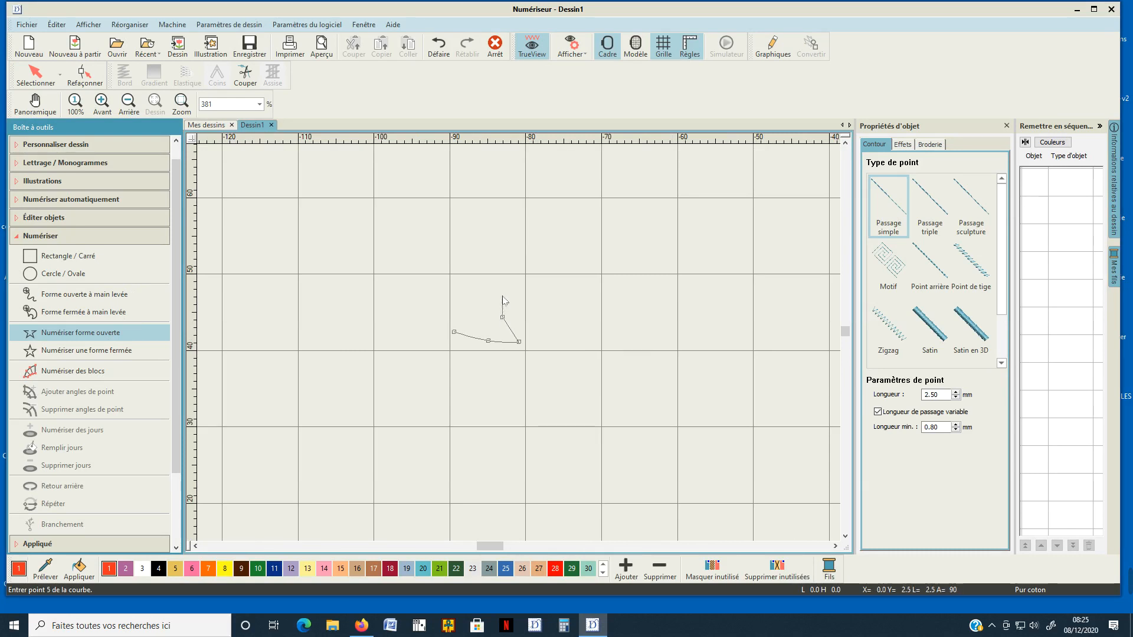
left_click(505, 289)
left_click(522, 275)
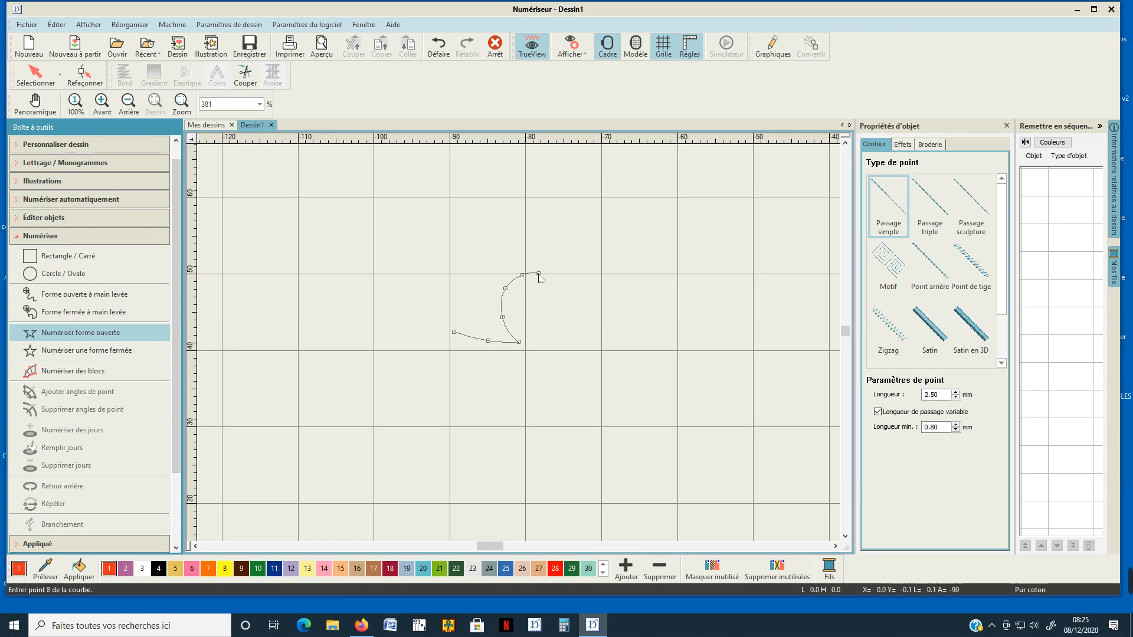
key("Return")
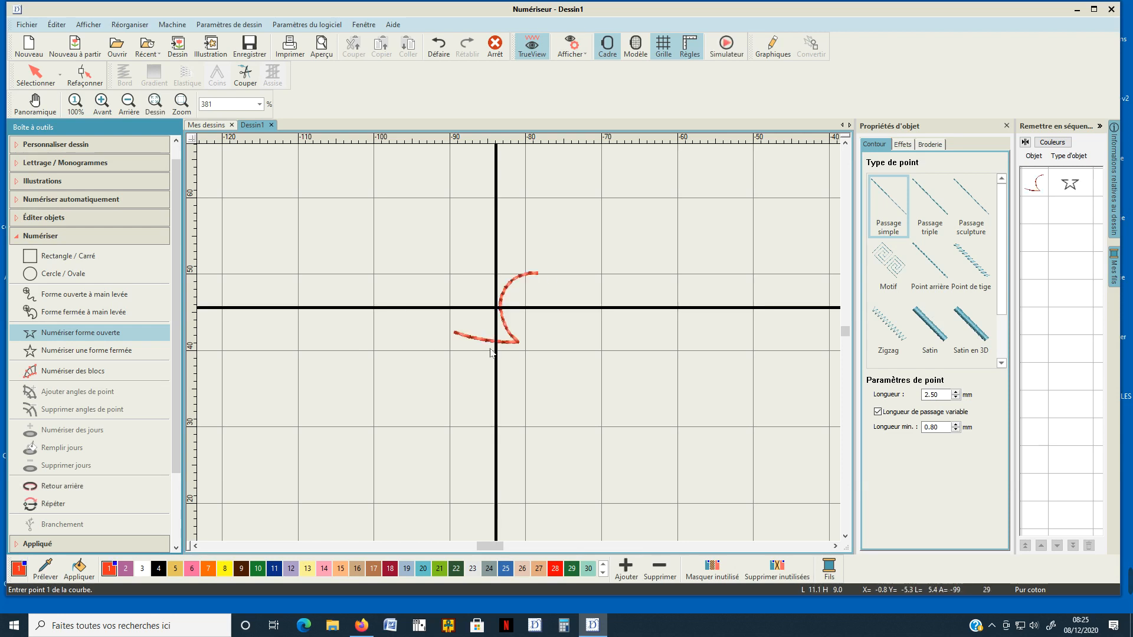
Mirror-copy the half tab horizontally about a vertical axis through its upper end, and merge the overlapping objects.
scroll(493, 352, "down", 4)
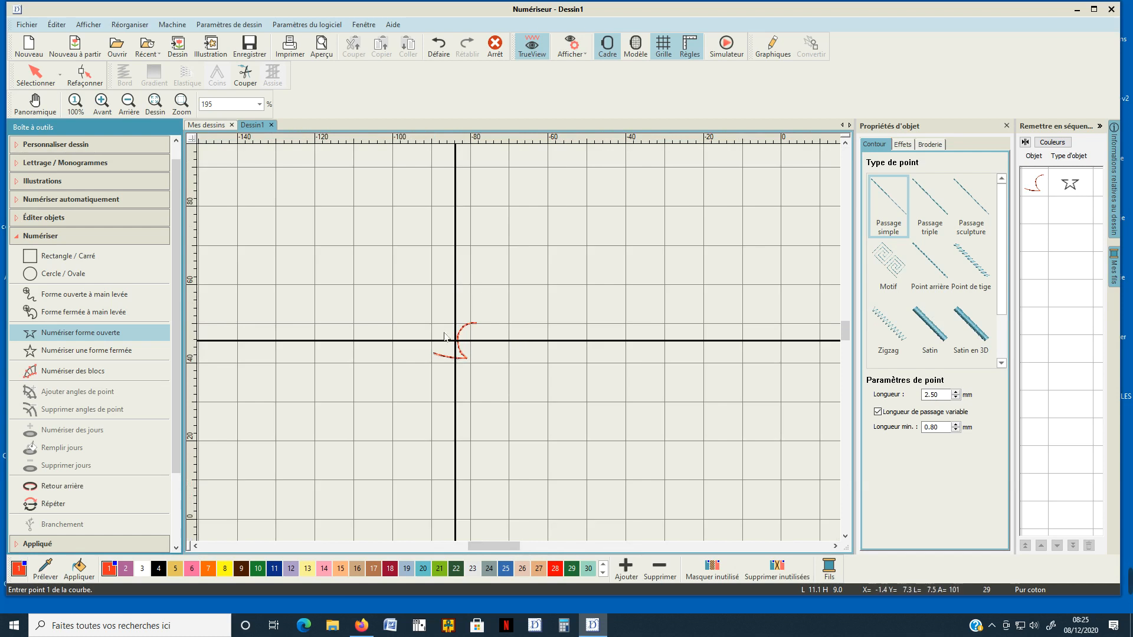
left_click(1031, 186)
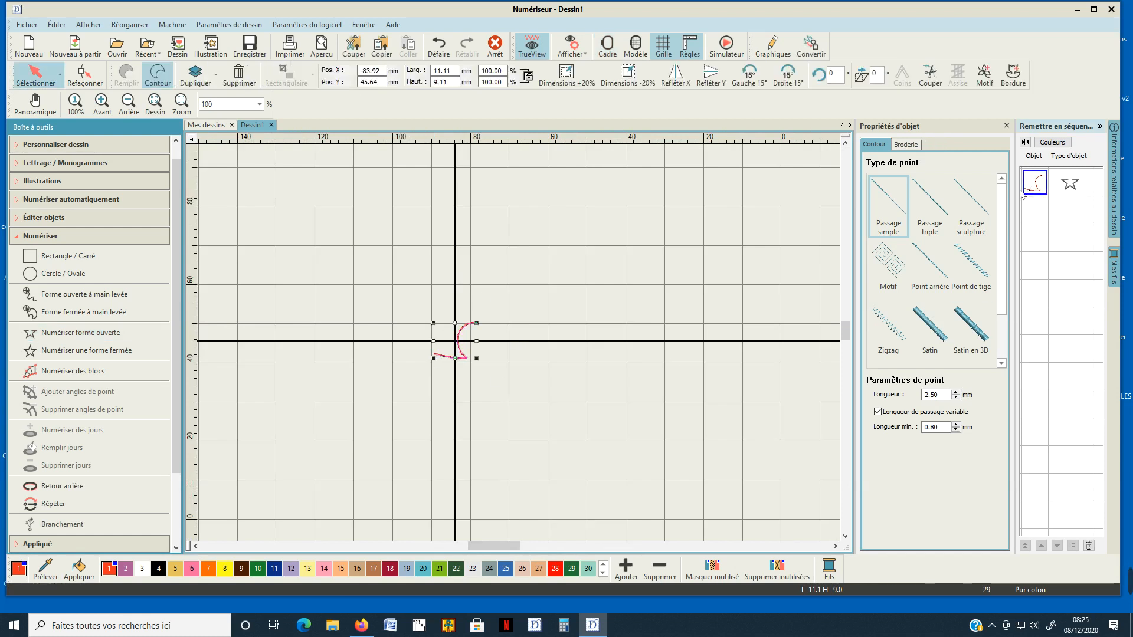
left_click(40, 235)
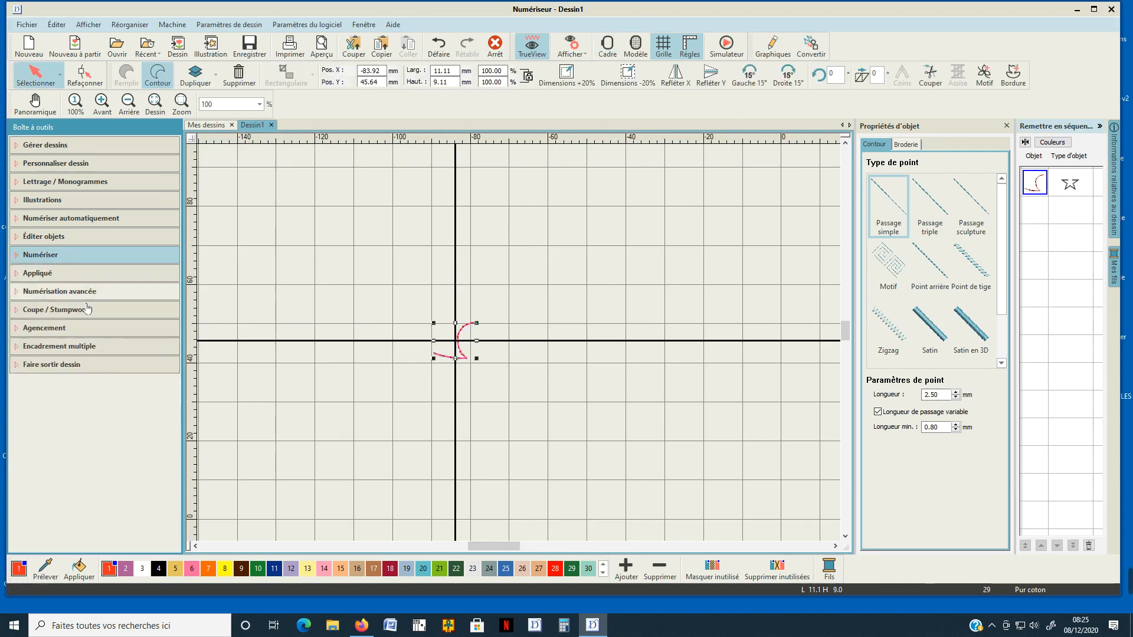
left_click(39, 328)
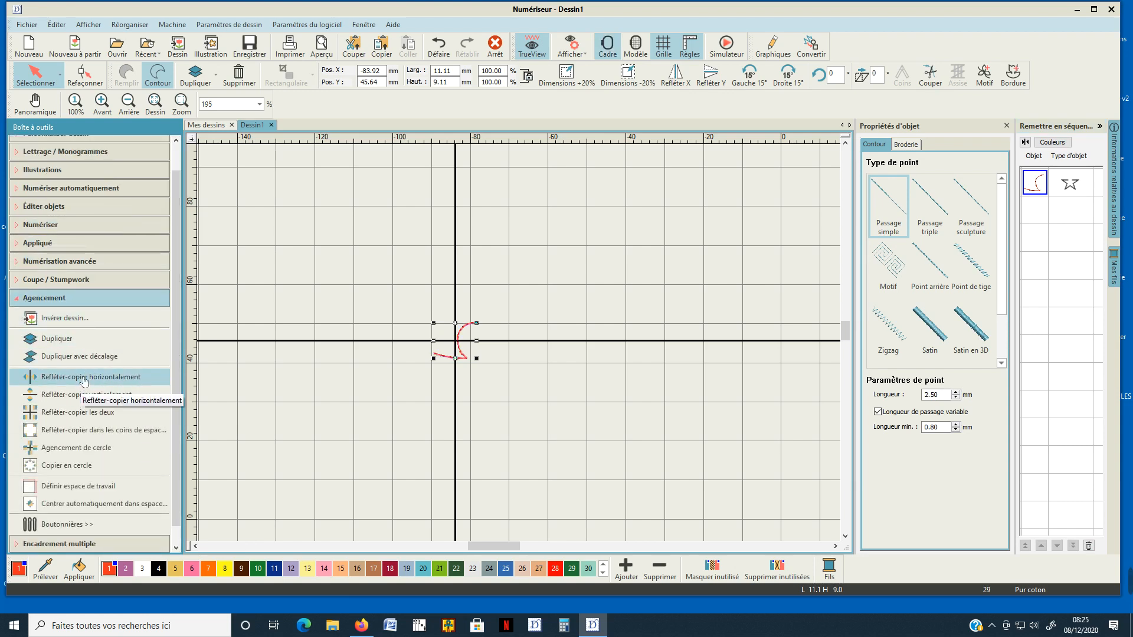
left_click(85, 377)
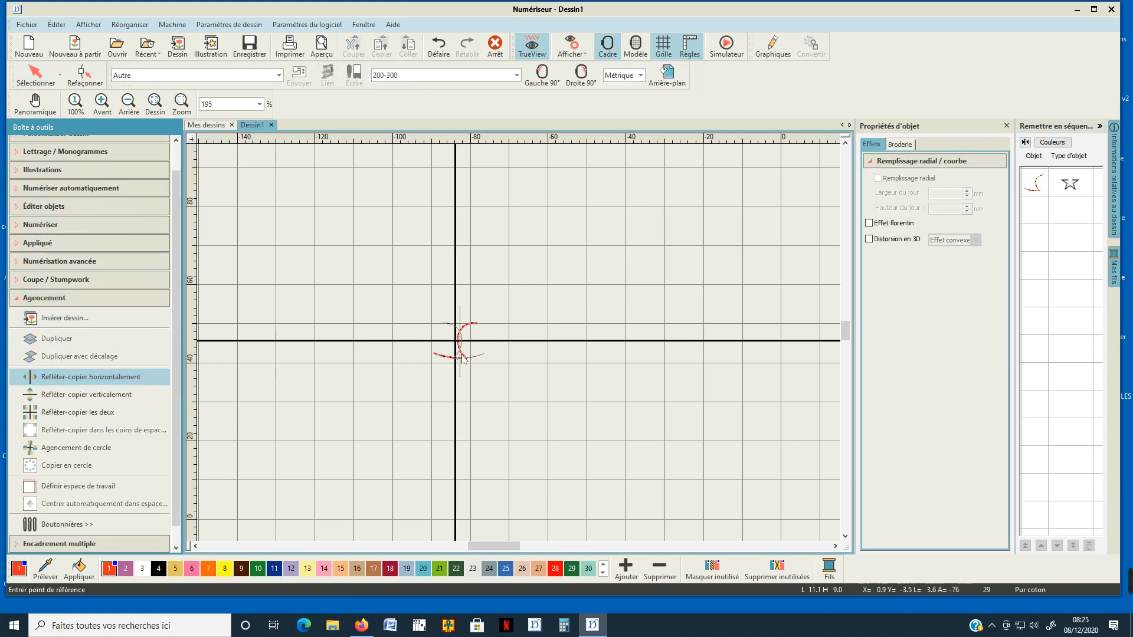
scroll(482, 356, "up", 5)
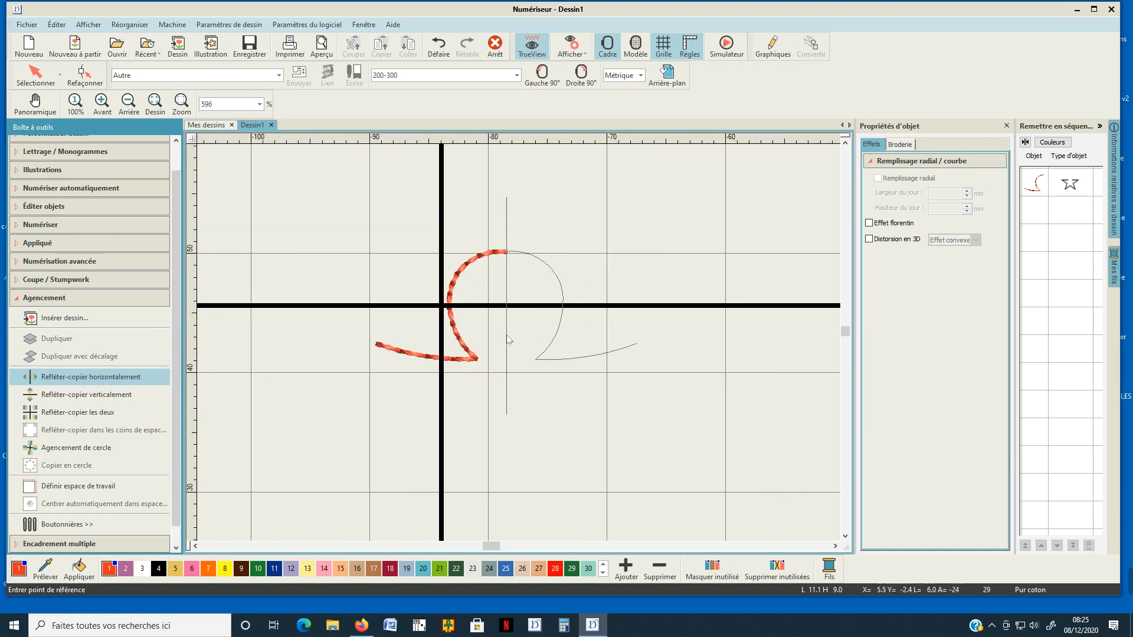
left_click(507, 337)
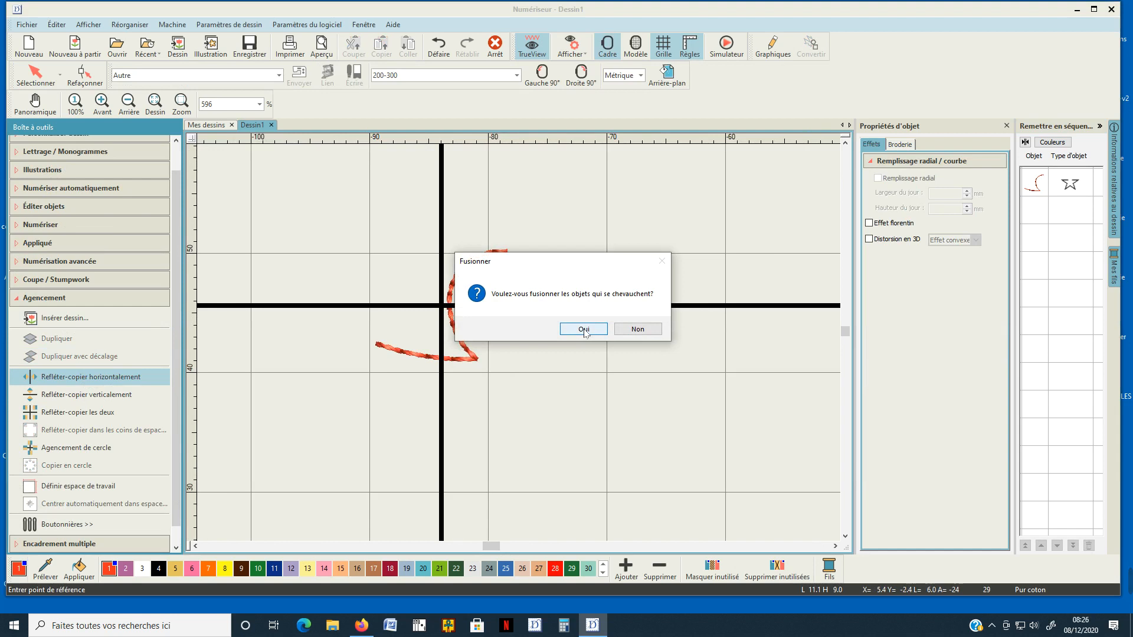
left_click(584, 329)
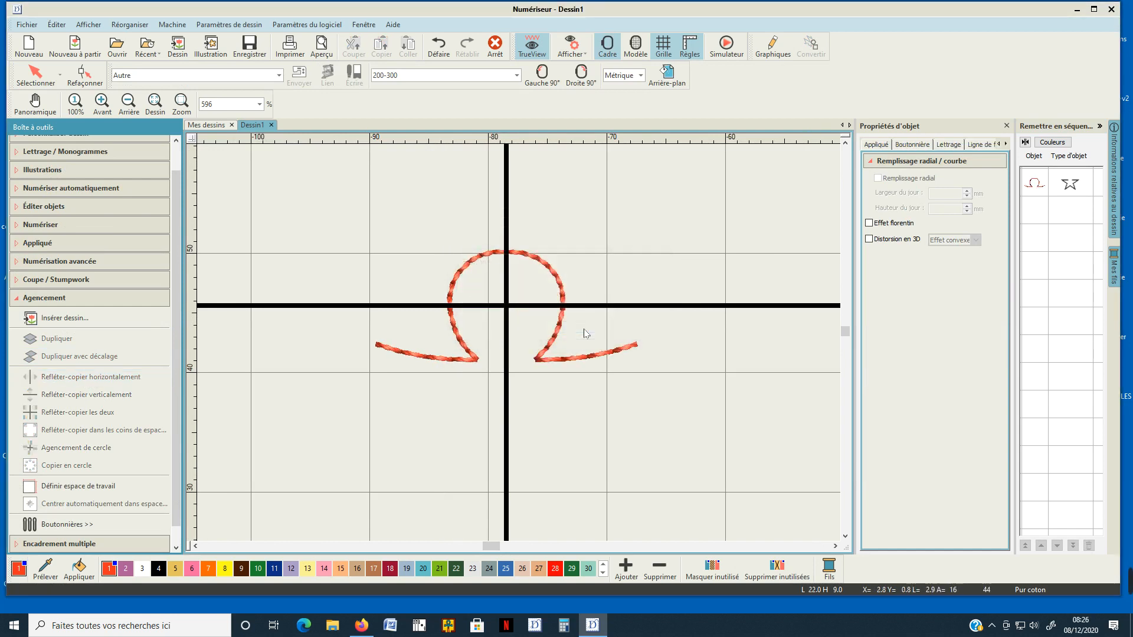
Hide the grid and the embroidery hoop in the design view.
scroll(519, 347, "down", 1)
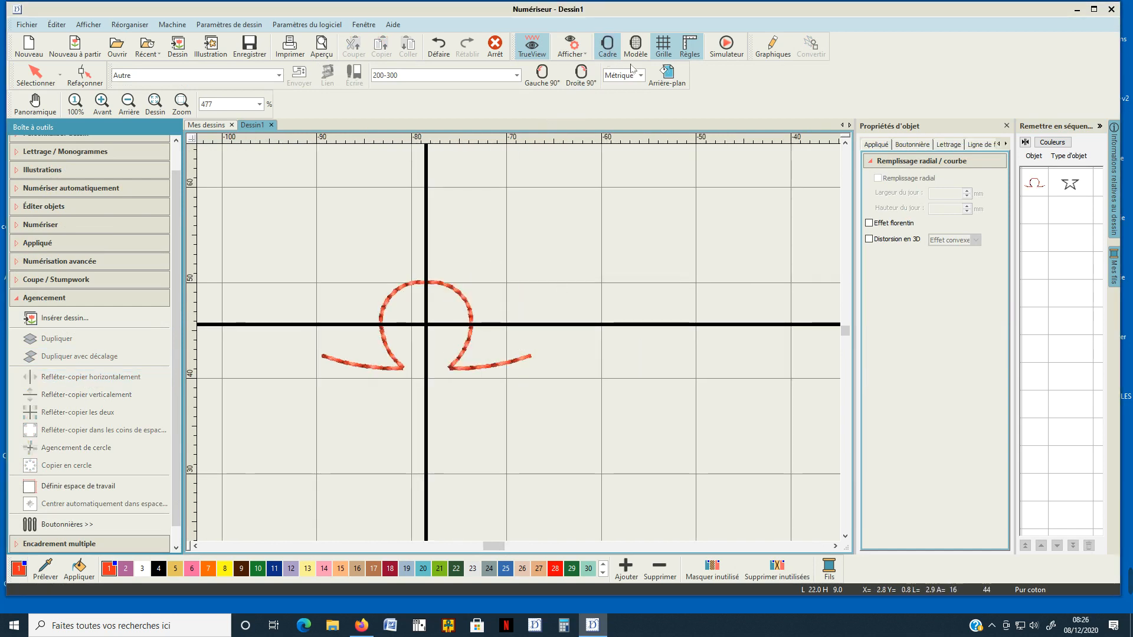
left_click(663, 46)
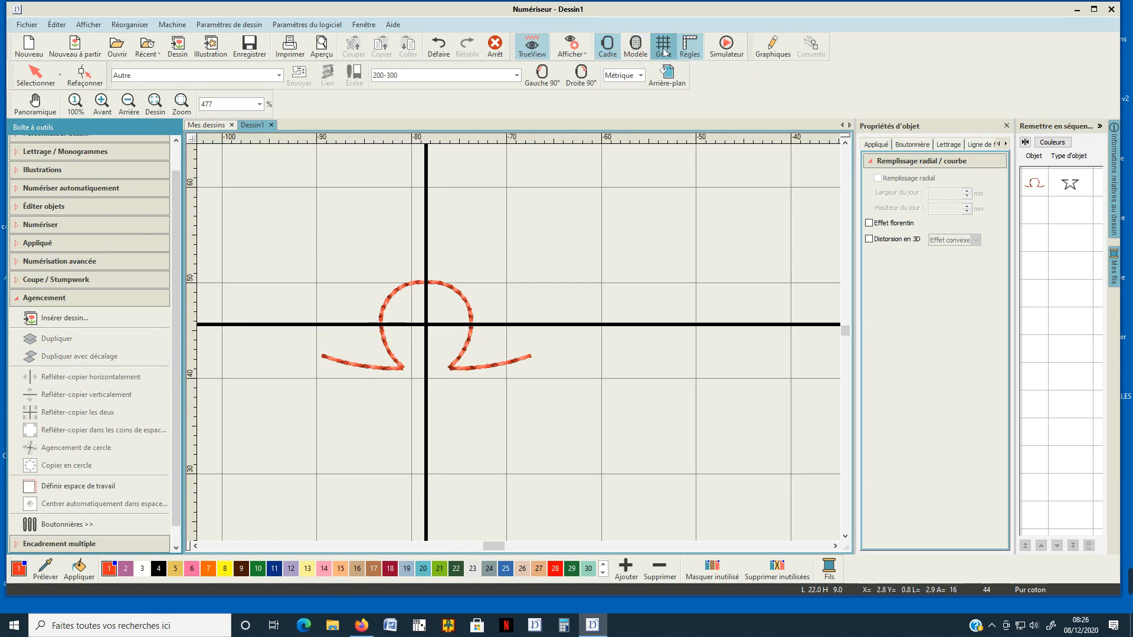
scroll(521, 346, "down", 2)
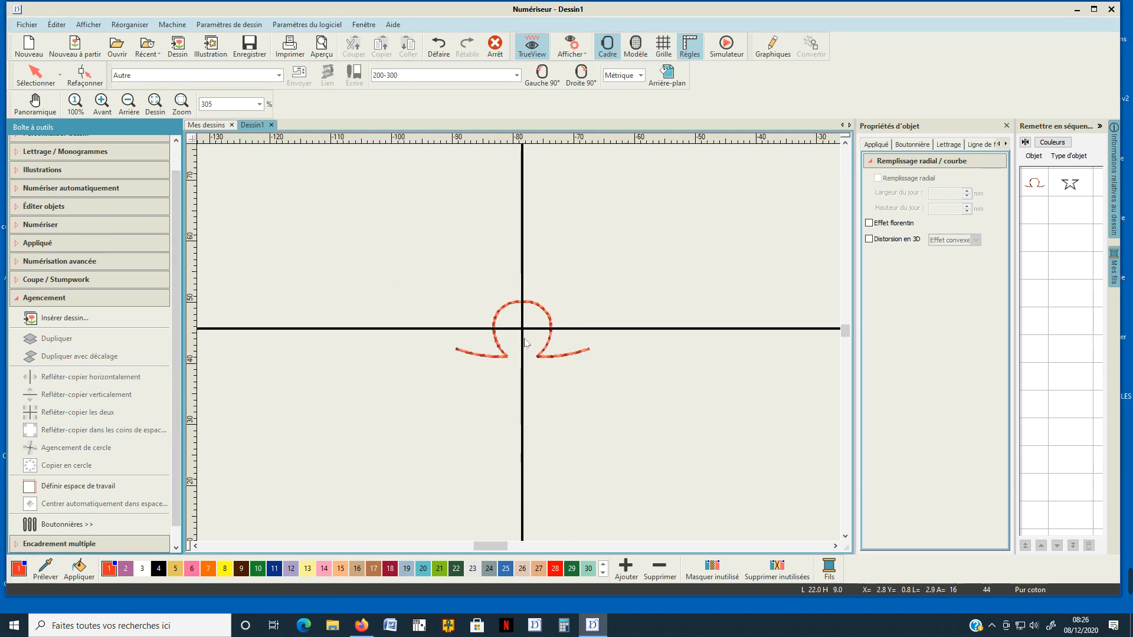
left_click(611, 50)
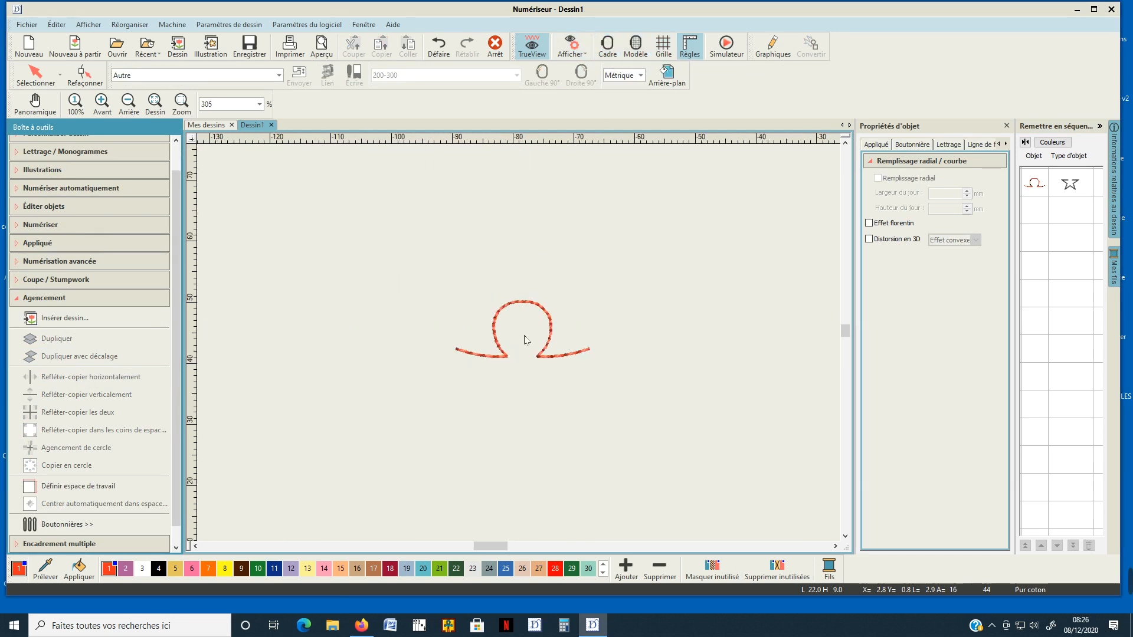
Mirror-copy the tab curve vertically about a horizontal axis about 7 mm below it.
scroll(524, 342, "up", 3)
left_click(1035, 184)
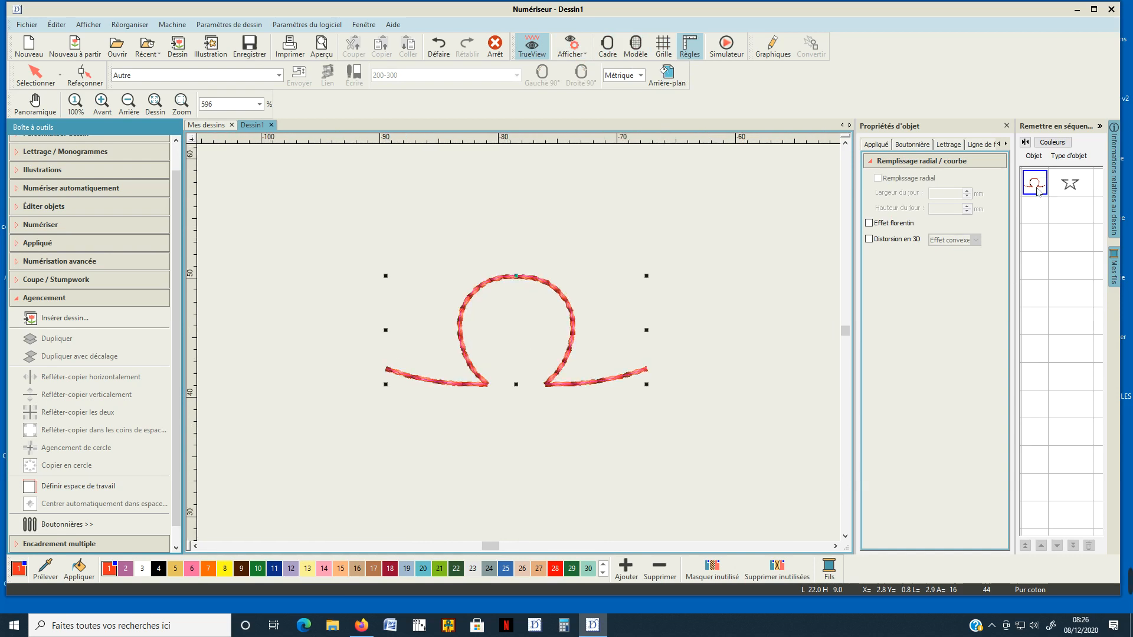
scroll(521, 347, "down", 1)
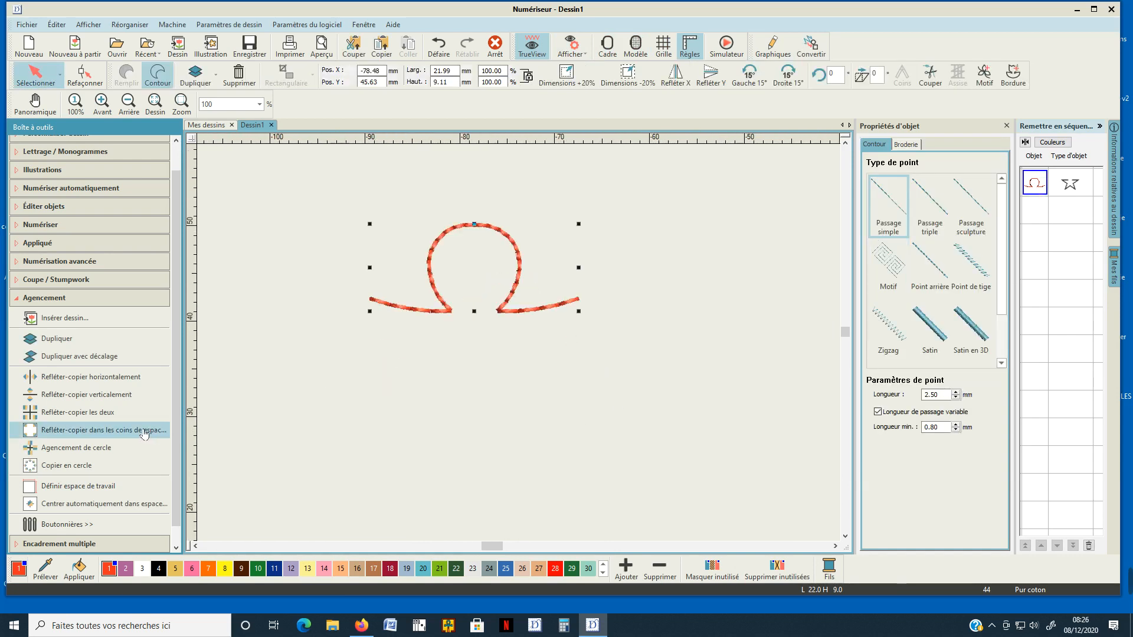
left_click(109, 399)
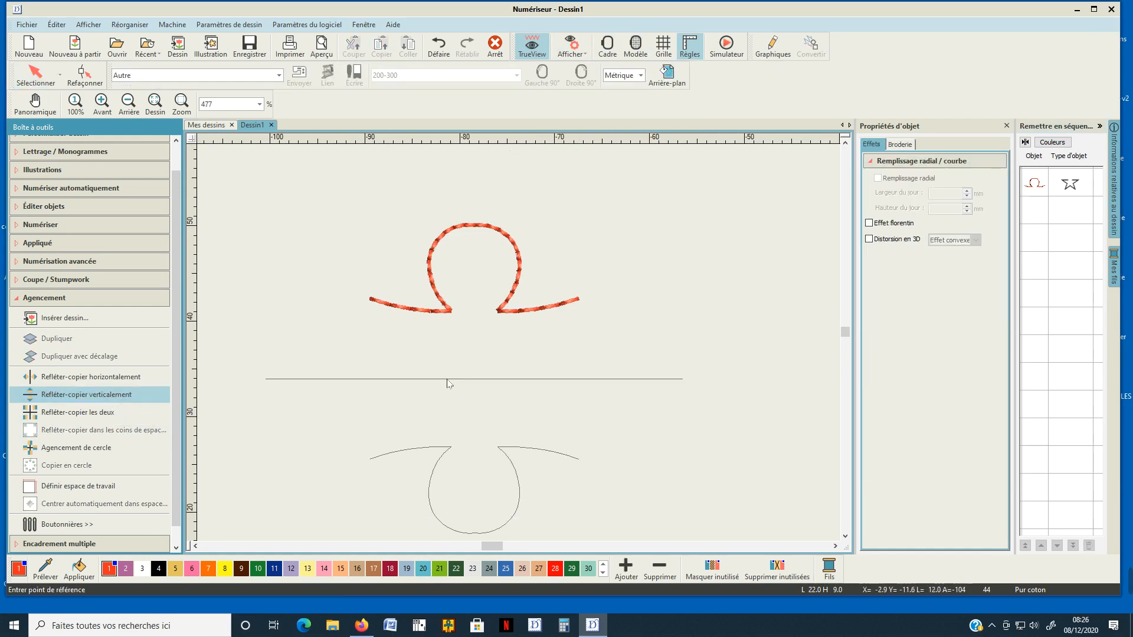
left_click(445, 381)
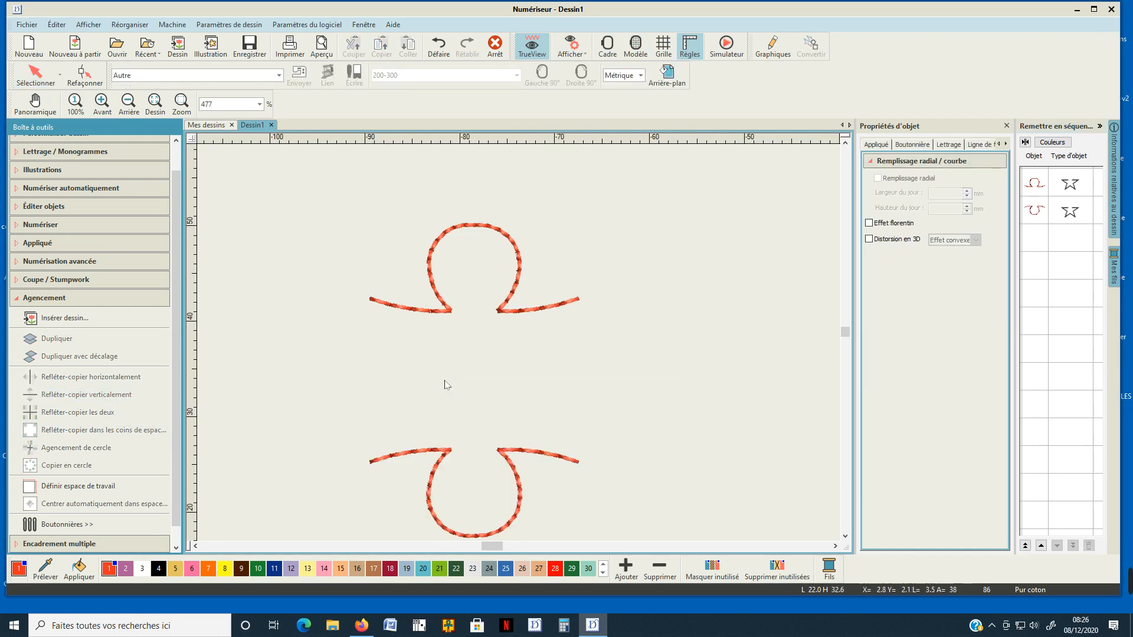
Duplicate the upper tab curve and place the copy between the two curves, offset to the left.
left_click(515, 315)
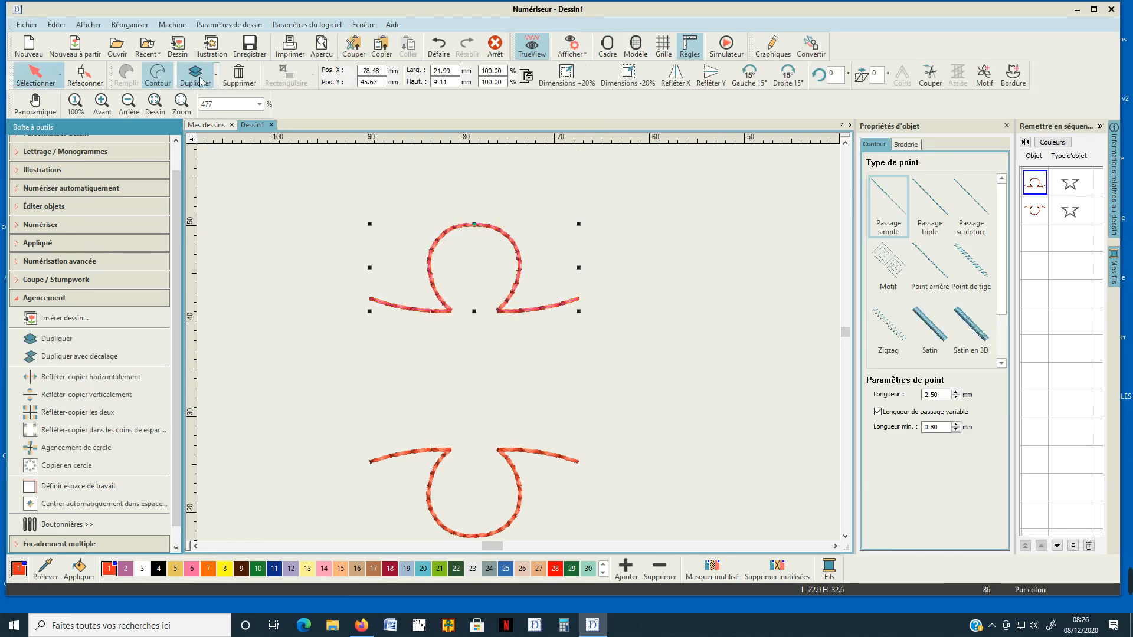
left_click(200, 81)
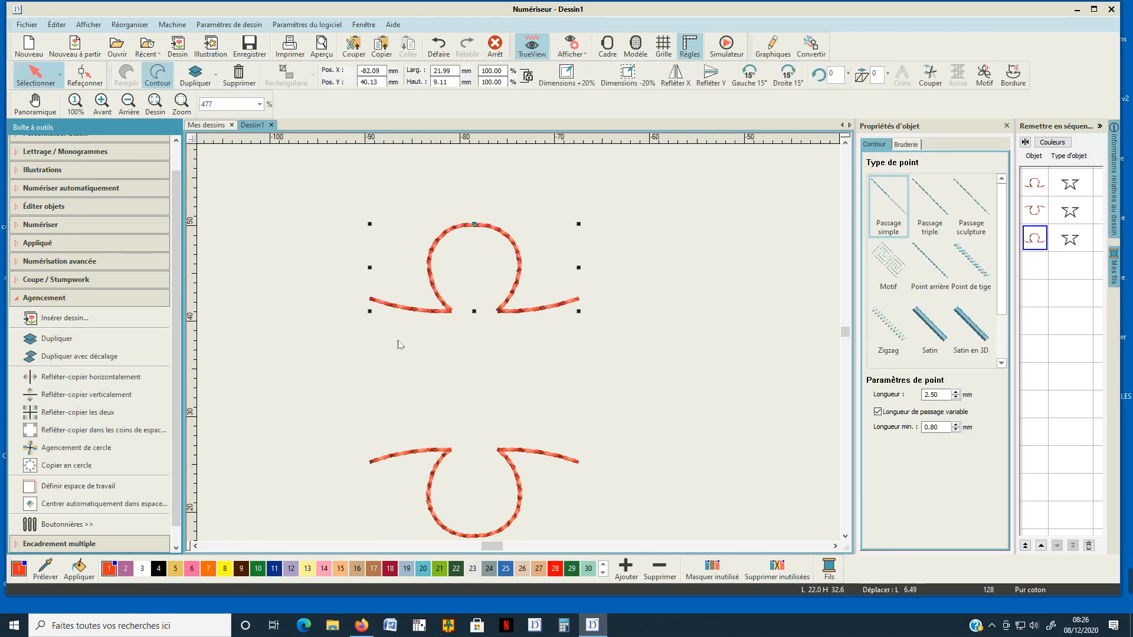
left_click(351, 383)
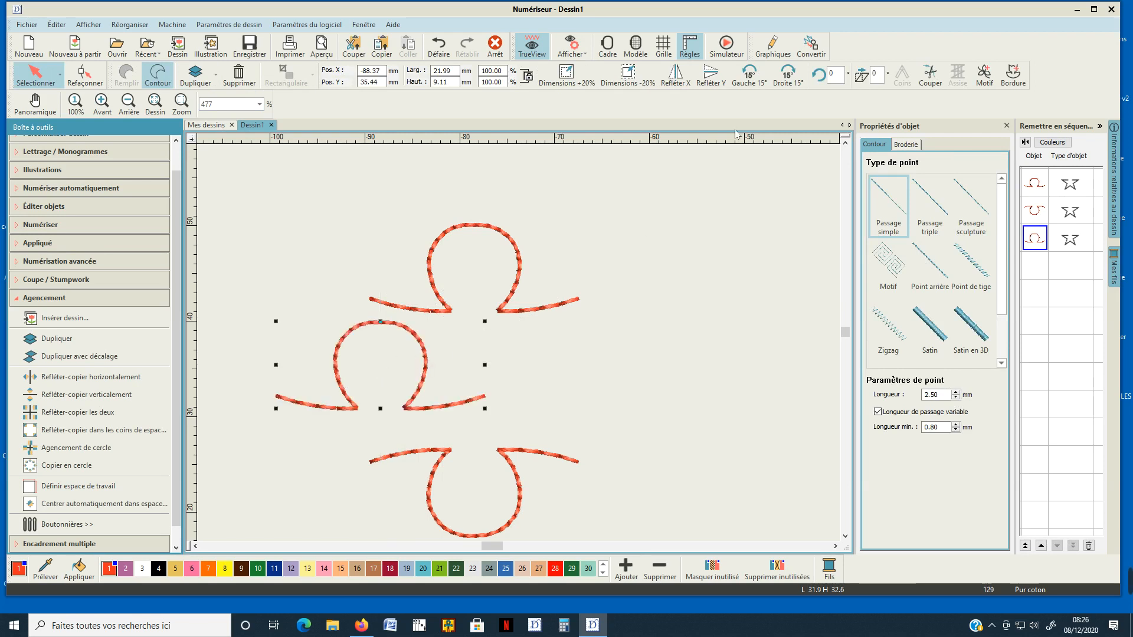
Rotate the copy left seven times by 15°, mirror it in X, and rotate it left another 15° so its tab points right.
left_click(743, 82)
left_click(744, 83)
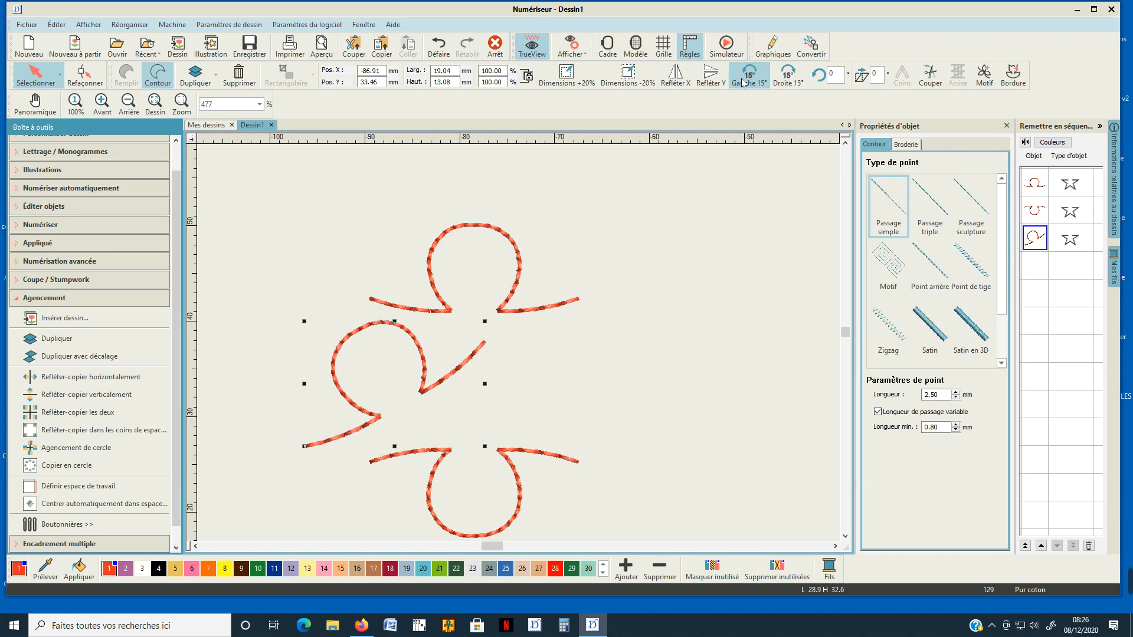
left_click(748, 86)
left_click(748, 86)
left_click(745, 86)
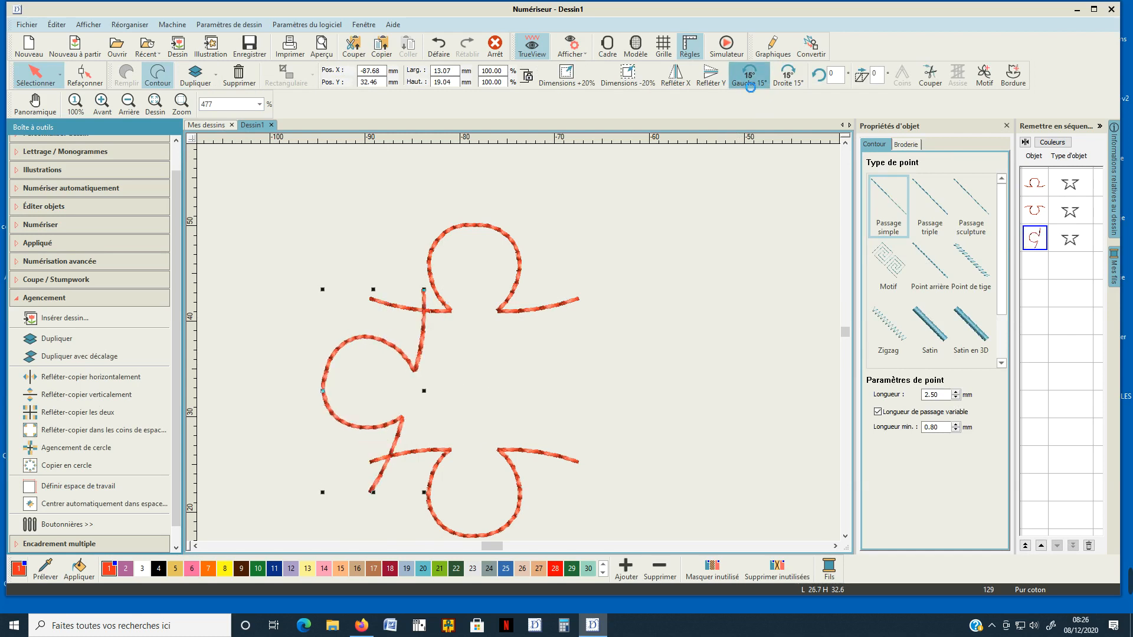
left_click(742, 87)
left_click(740, 87)
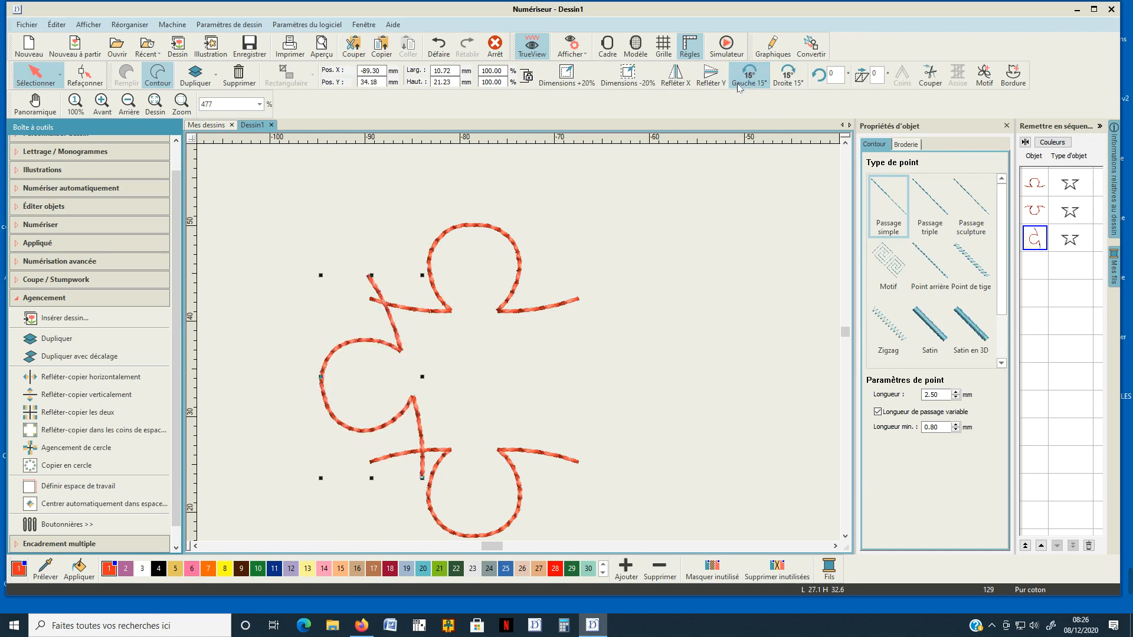
left_click(675, 74)
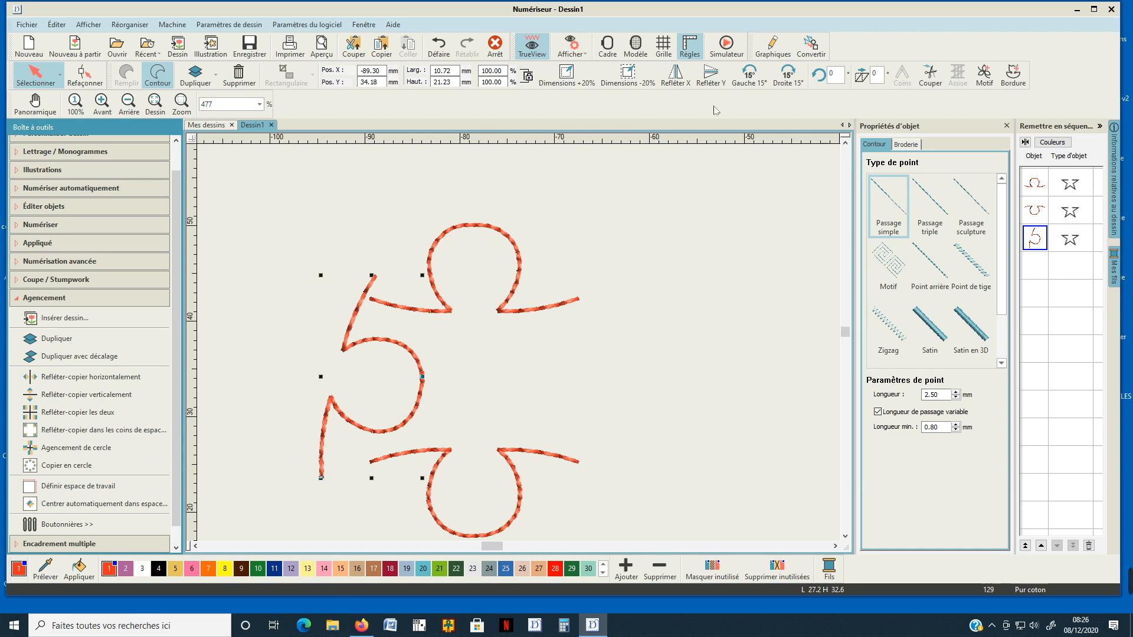
left_click(748, 77)
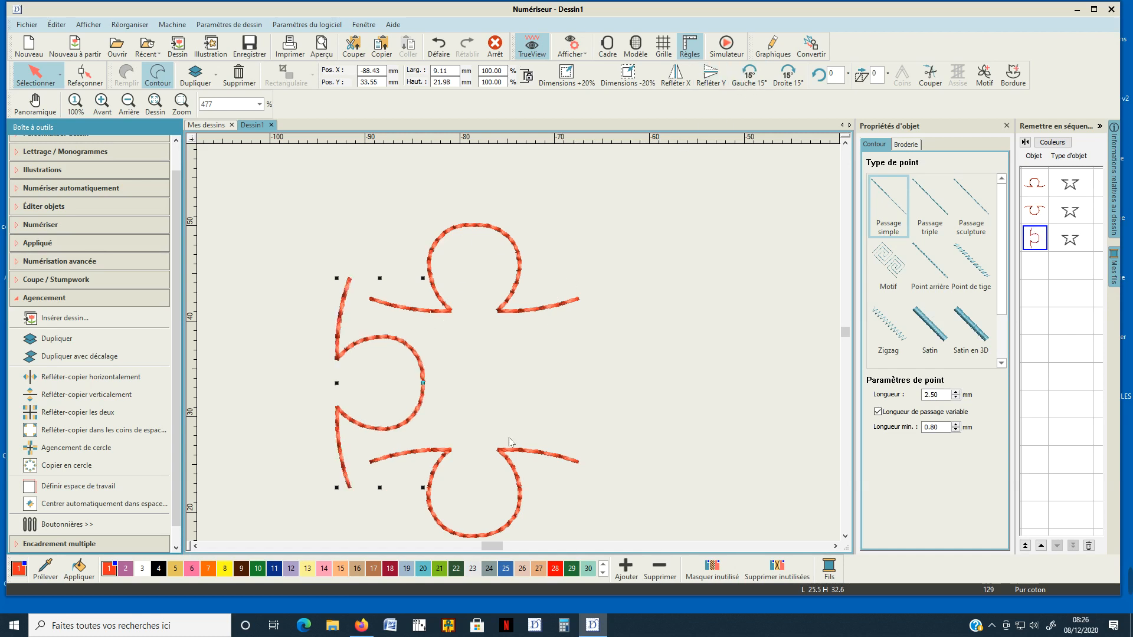
Reposition the side and lower curves so the side curve's ends meet the left ends of the upper and lower curves.
scroll(478, 447, "down", 1)
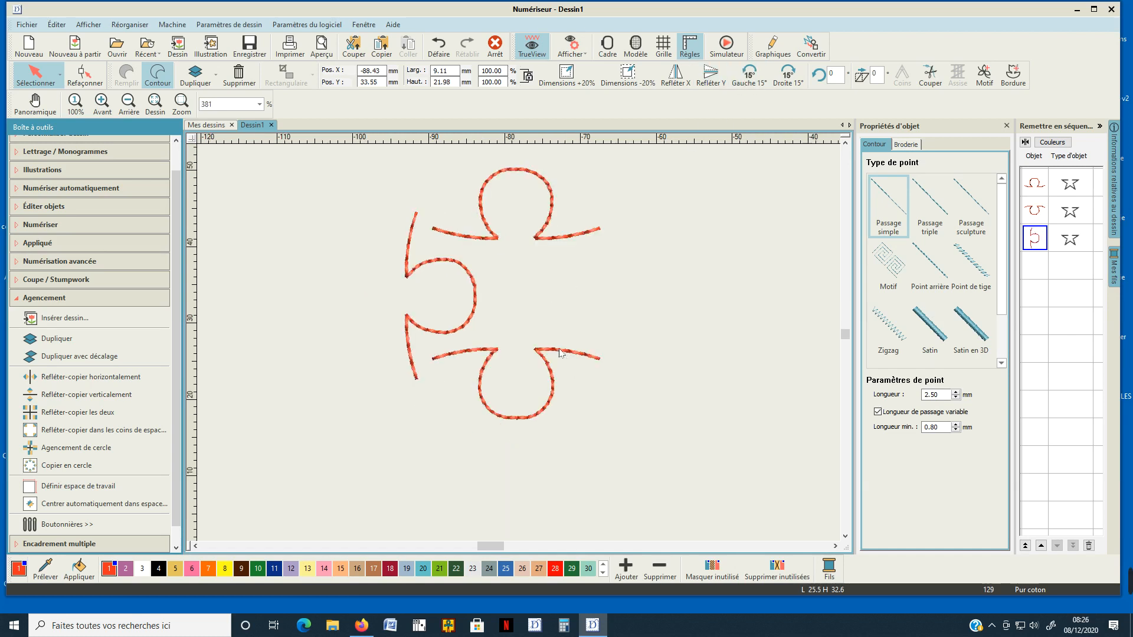
left_click_drag(559, 352, 556, 398)
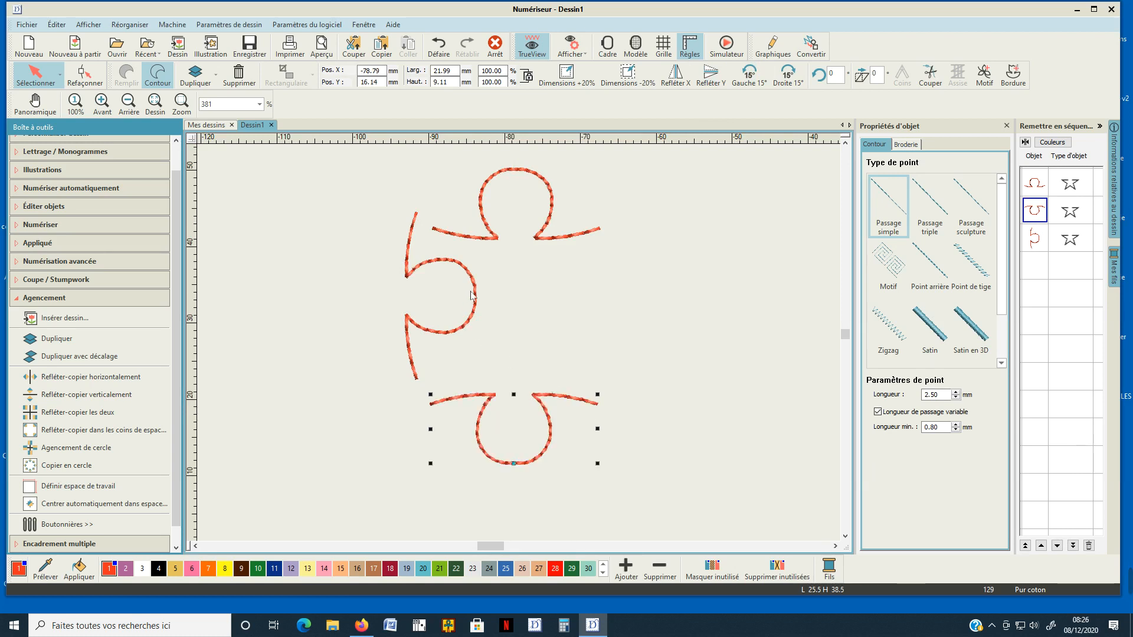
scroll(472, 295, "up", 3)
left_click_drag(520, 311, 555, 343)
scroll(519, 348, "up", 2)
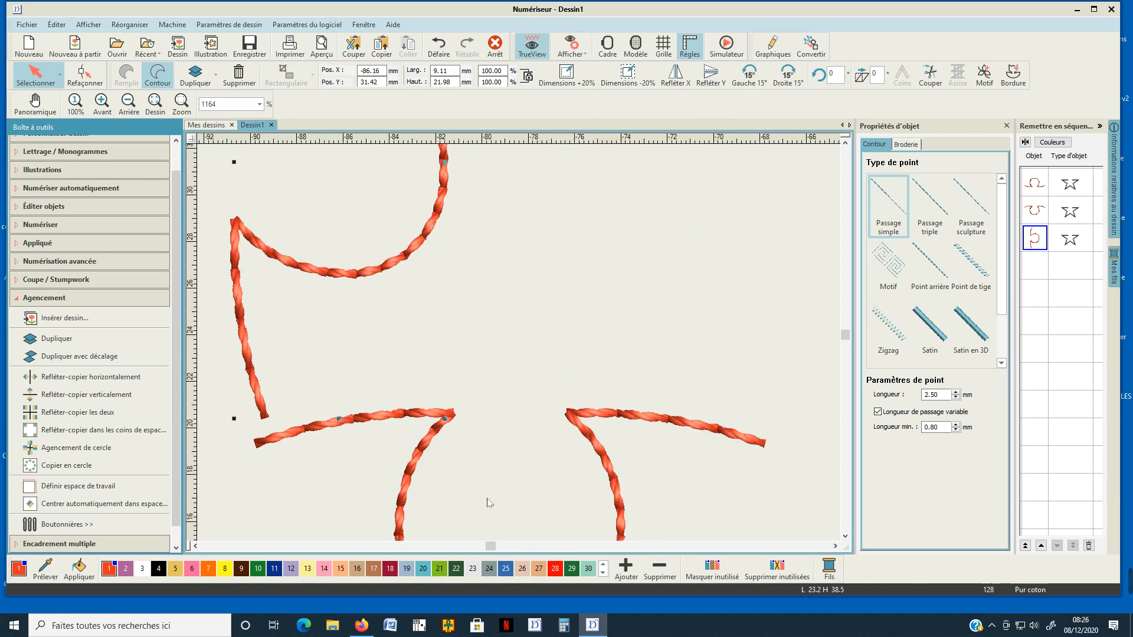
left_click_drag(319, 431, 329, 403)
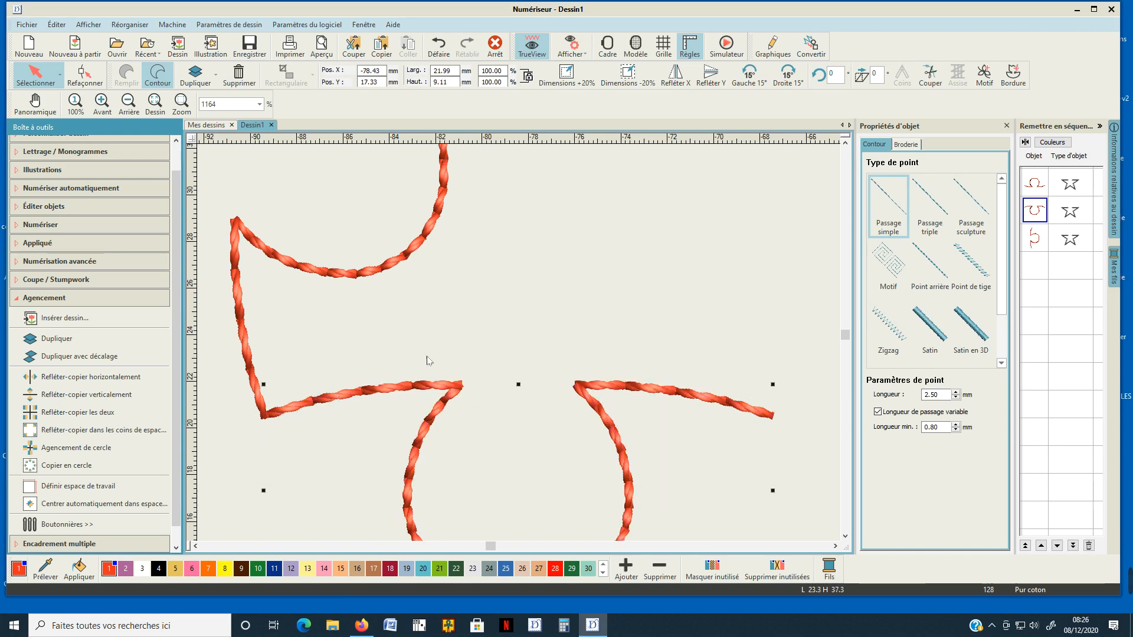
Mirror-copy the left side curve horizontally about the puzzle piece's vertical centre axis to form the right side.
scroll(519, 342, "down", 3)
scroll(619, 326, "down", 1)
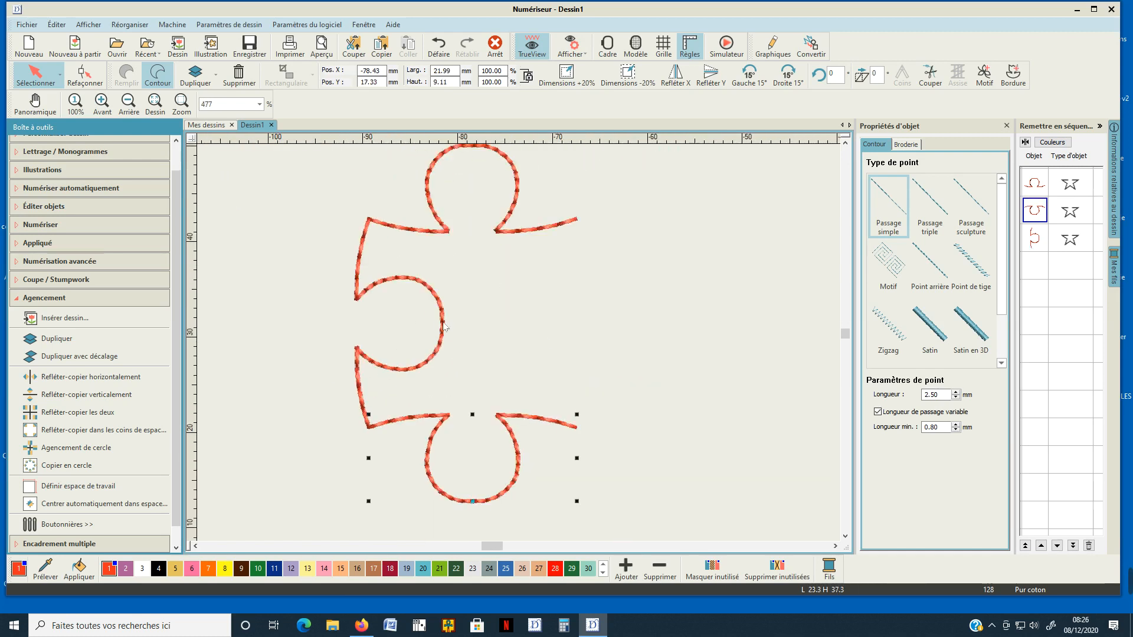
left_click(444, 326)
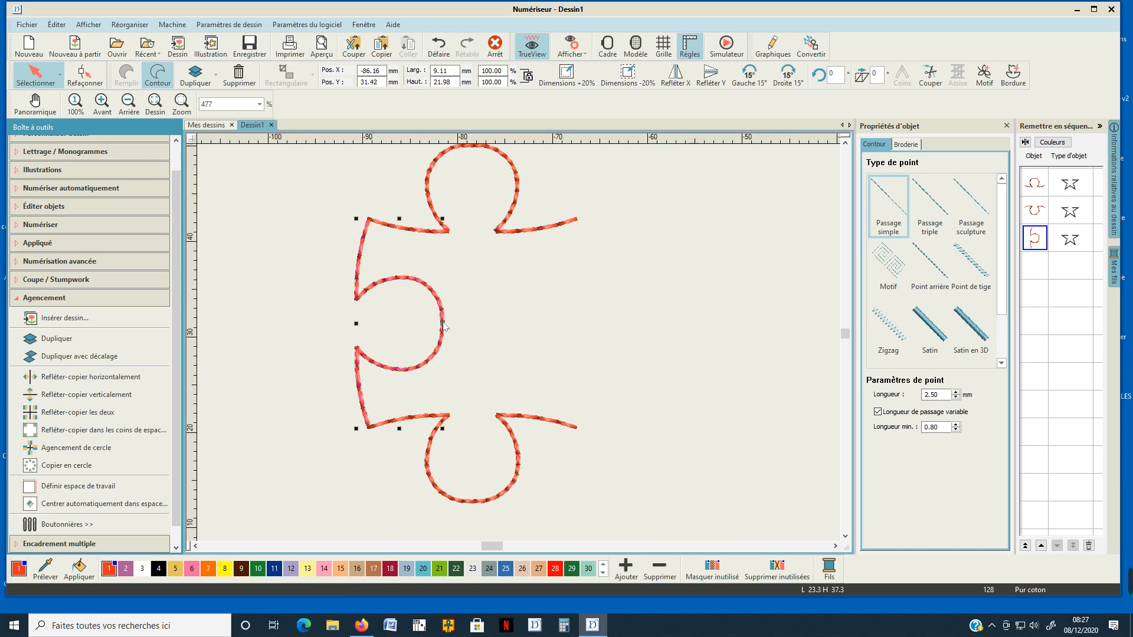
left_click(82, 377)
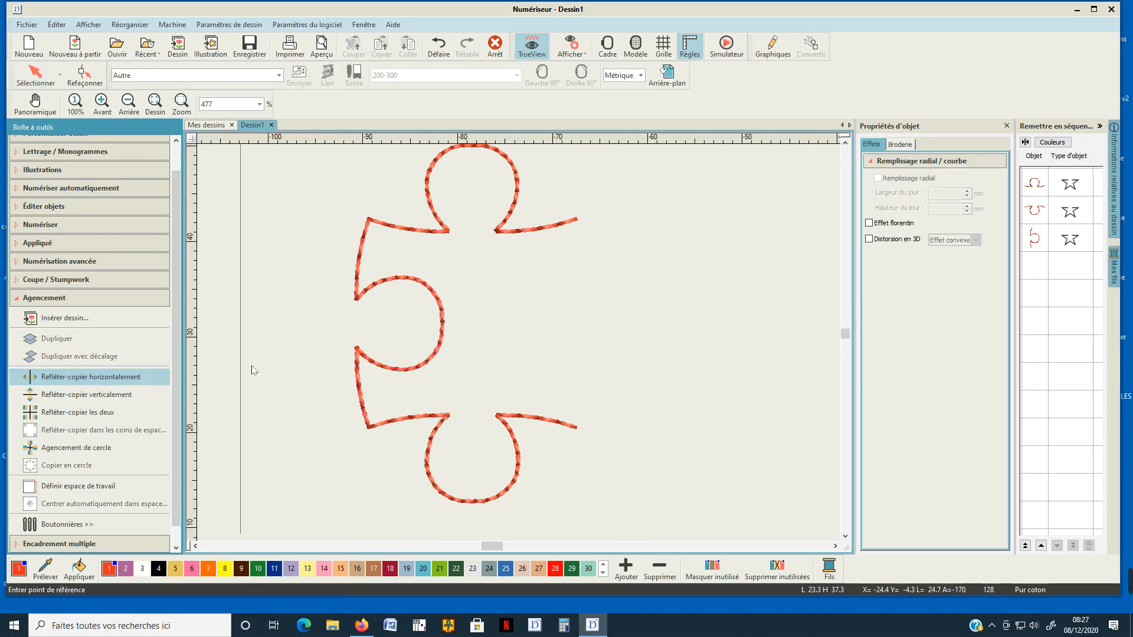
left_click(473, 370)
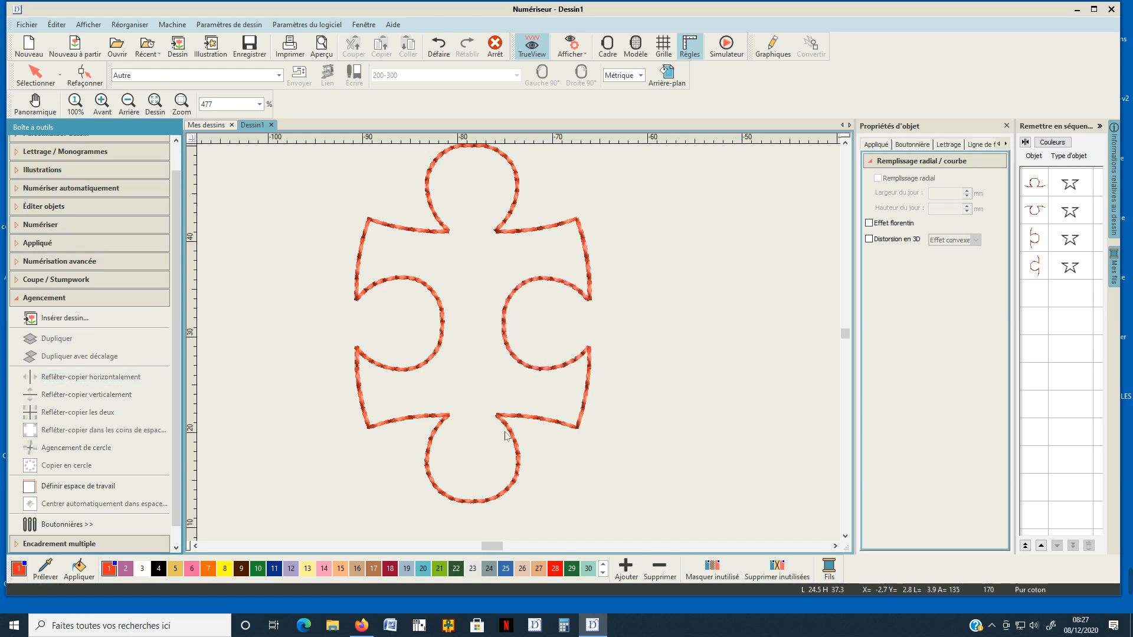
Group the four curves of the puzzle outline.
scroll(520, 347, "up", 1)
scroll(520, 347, "up", 1)
scroll(519, 347, "down", 3)
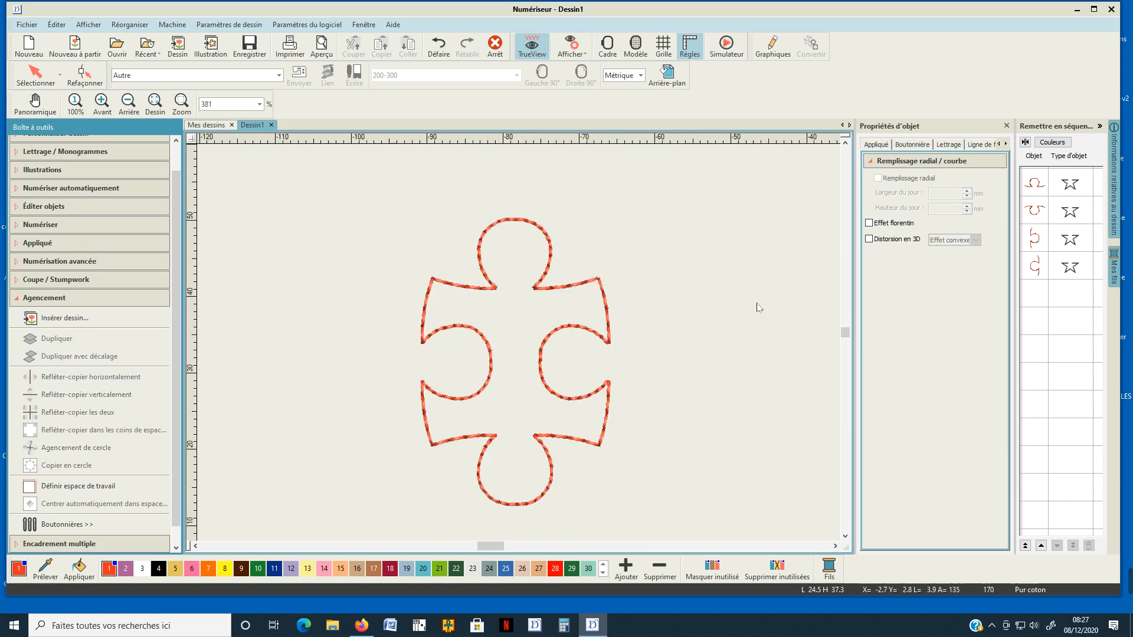
left_click(1033, 187)
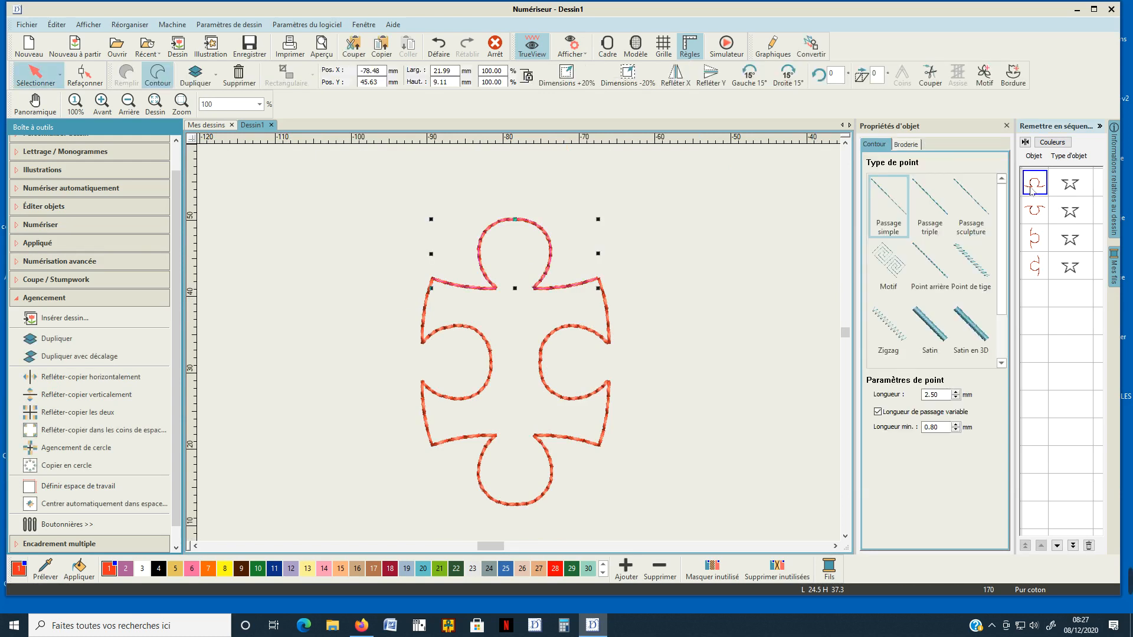
left_click(1034, 269, "shift")
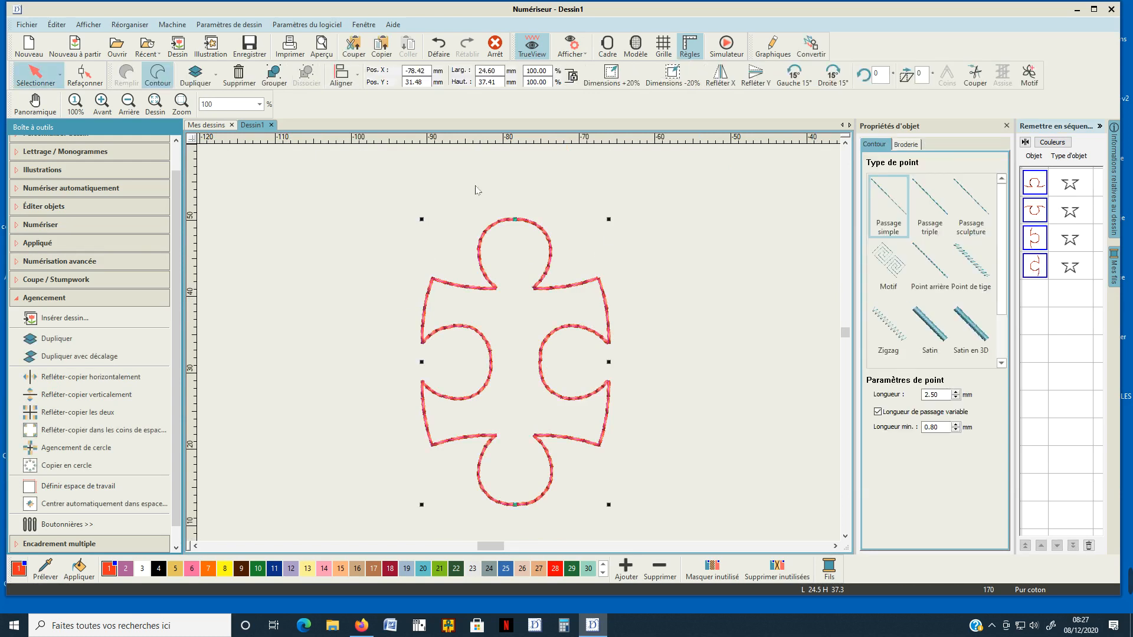
left_click(274, 74)
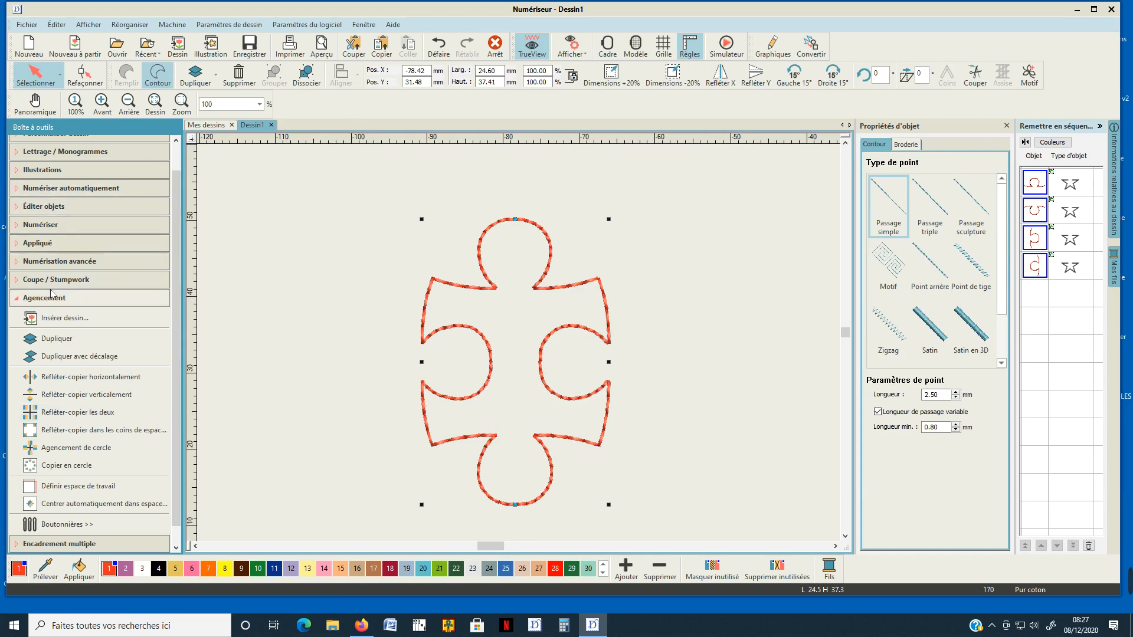
Branch the grouped curves into one object, with the entry and exit points at the outline's upper-right corner.
left_click(27, 226)
left_click(68, 525)
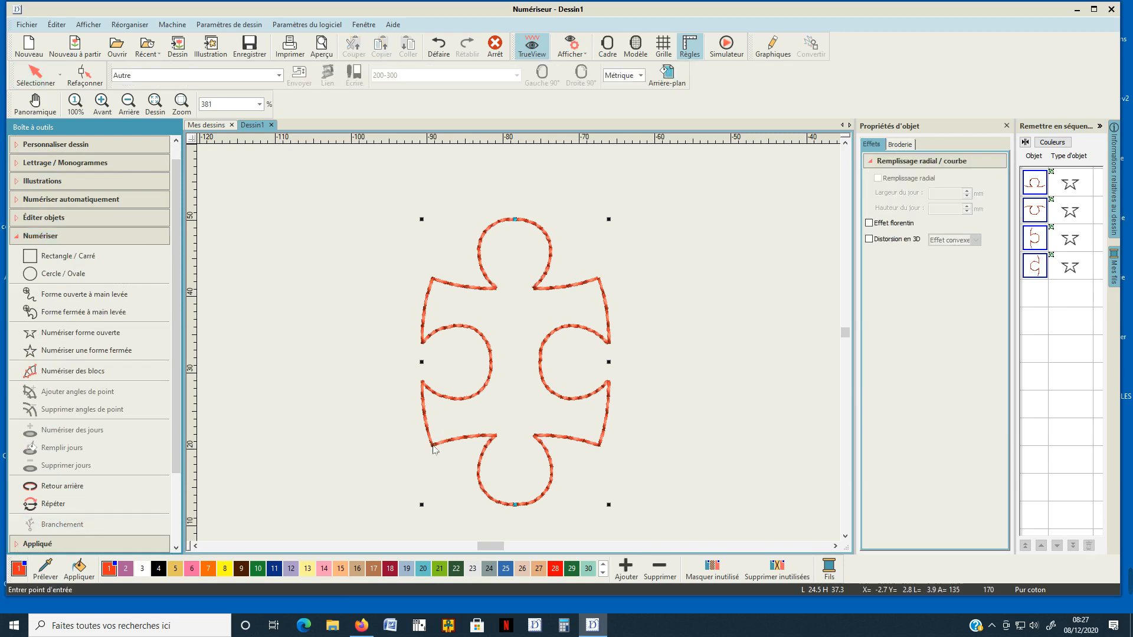
left_click(599, 282)
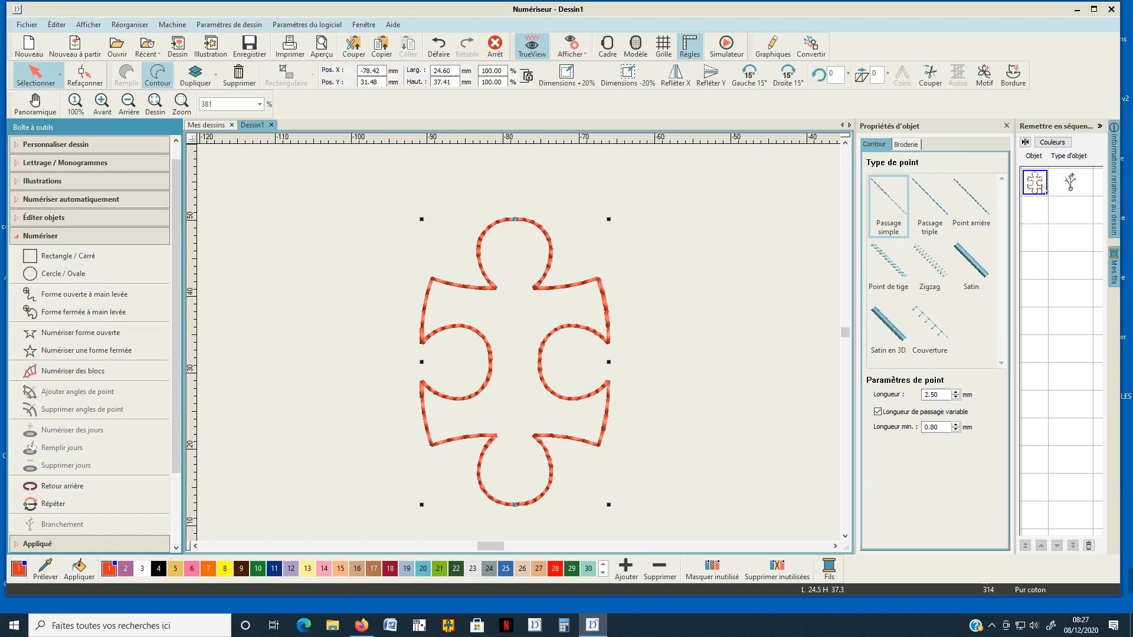
Display the grid and the embroidery hoop around the puzzle piece.
scroll(514, 409, "down", 2)
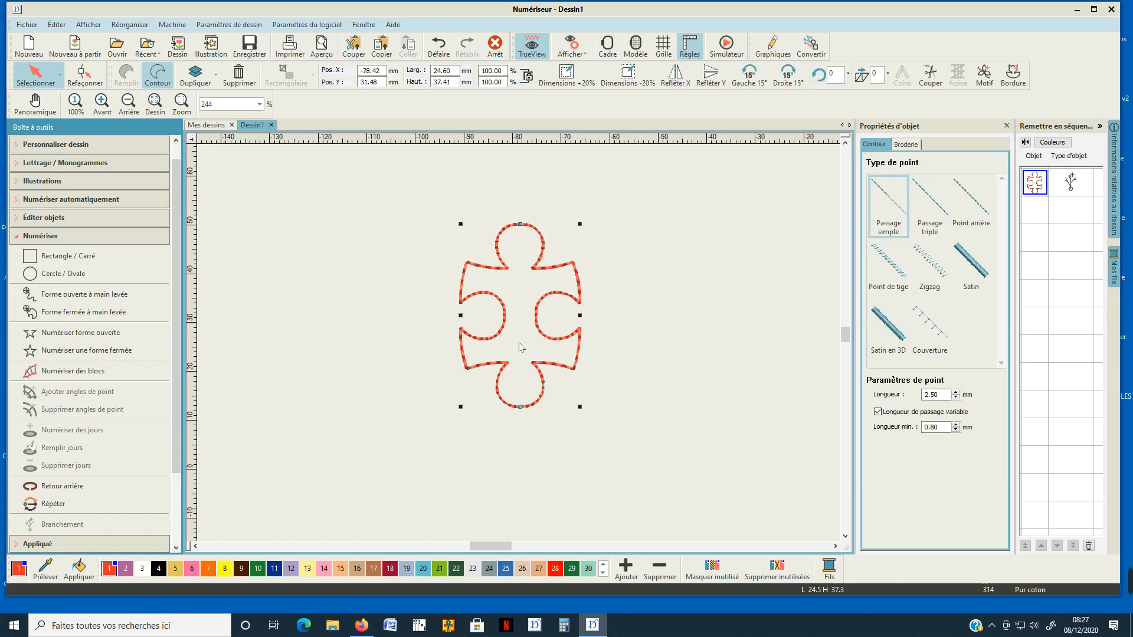
left_click(663, 45)
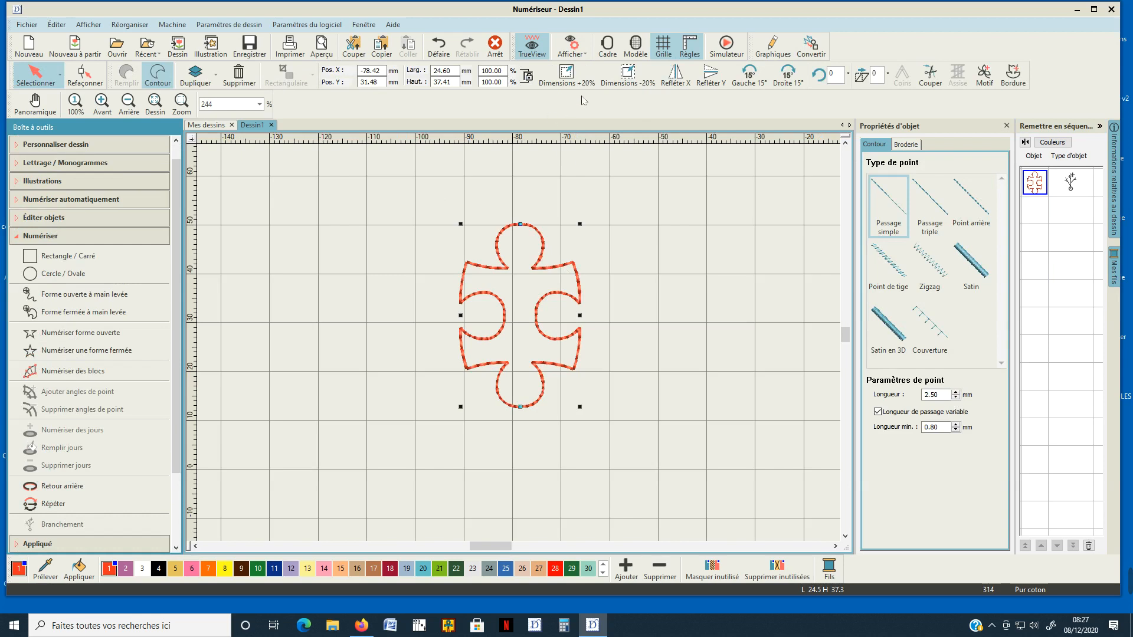
left_click(607, 44)
scroll(519, 347, "down", 1)
scroll(520, 346, "down", 5)
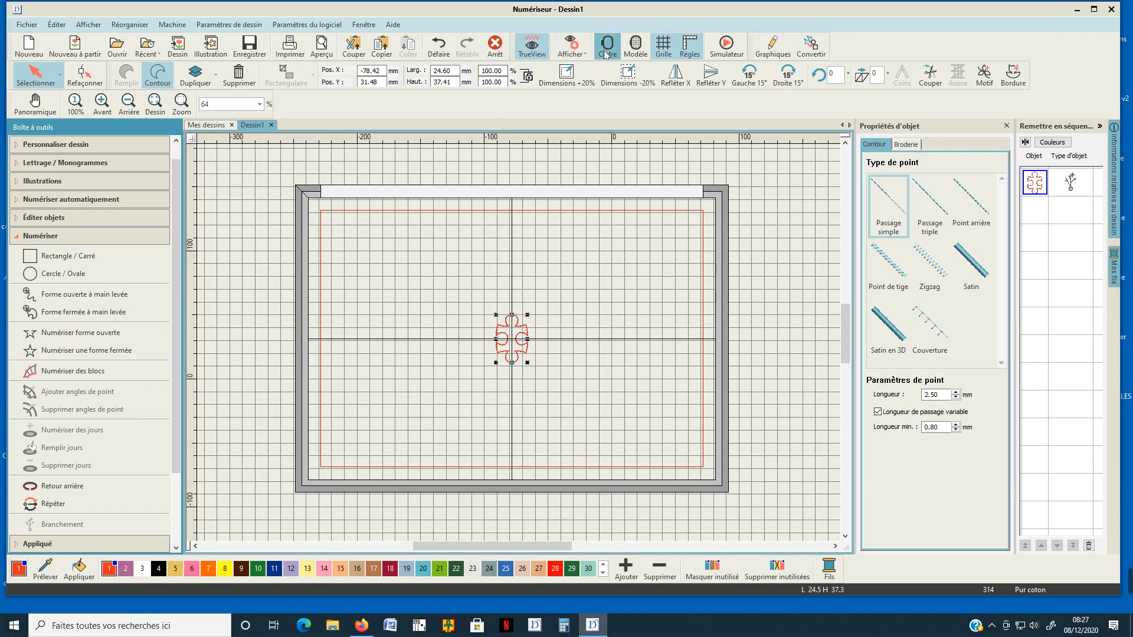
Change the embroidery hoop size to 100-100.
left_click(748, 157)
left_click(604, 52)
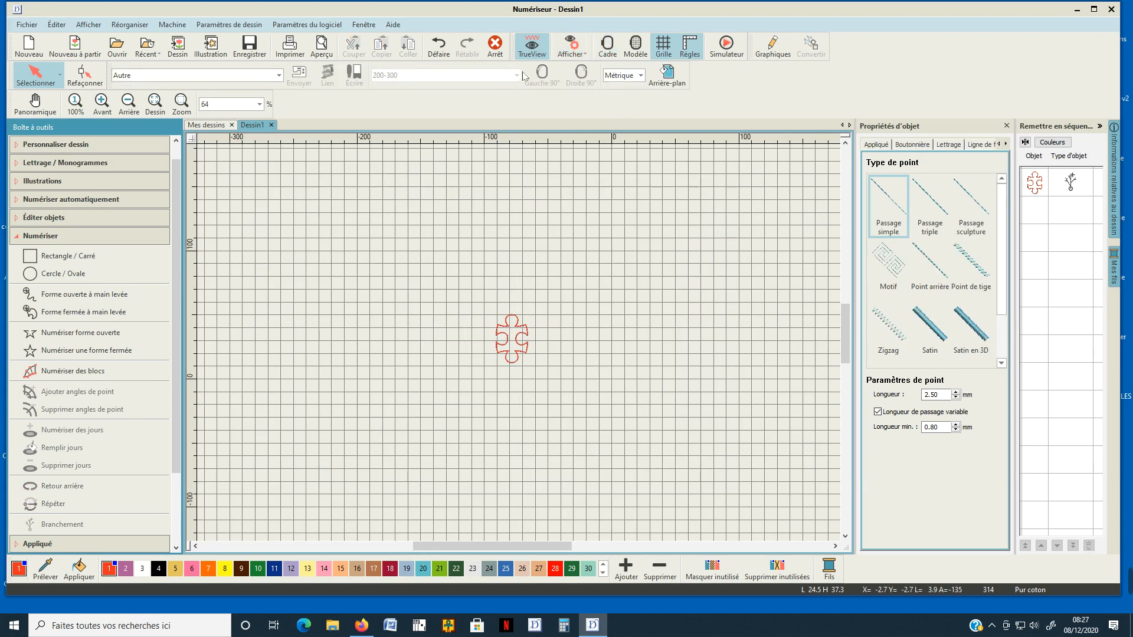
left_click(607, 46)
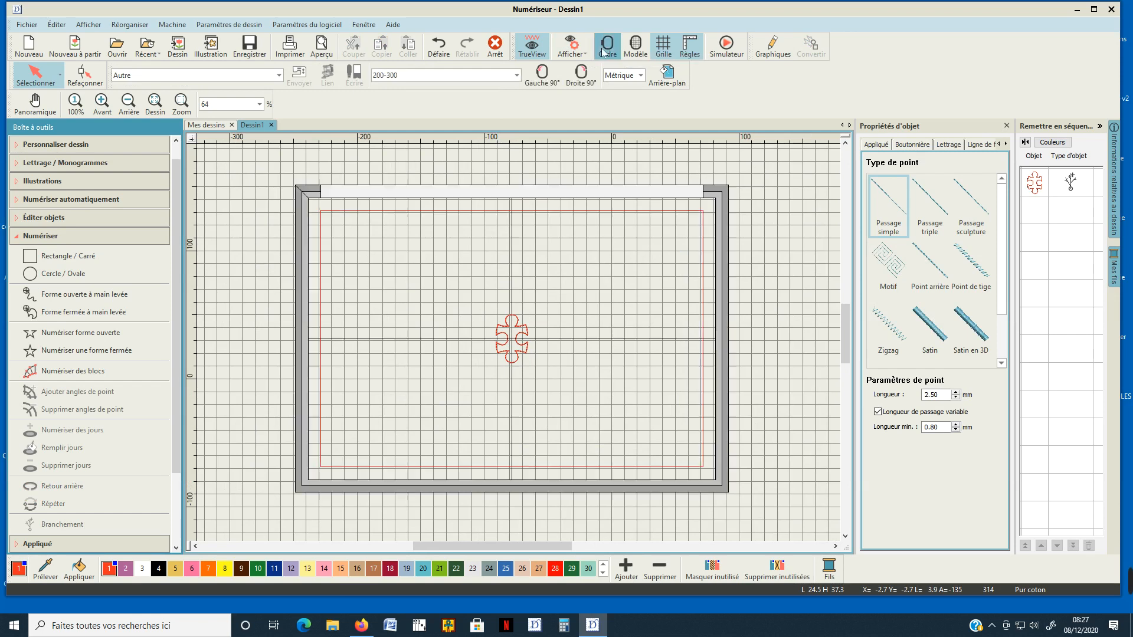
left_click(516, 75)
left_click(395, 114)
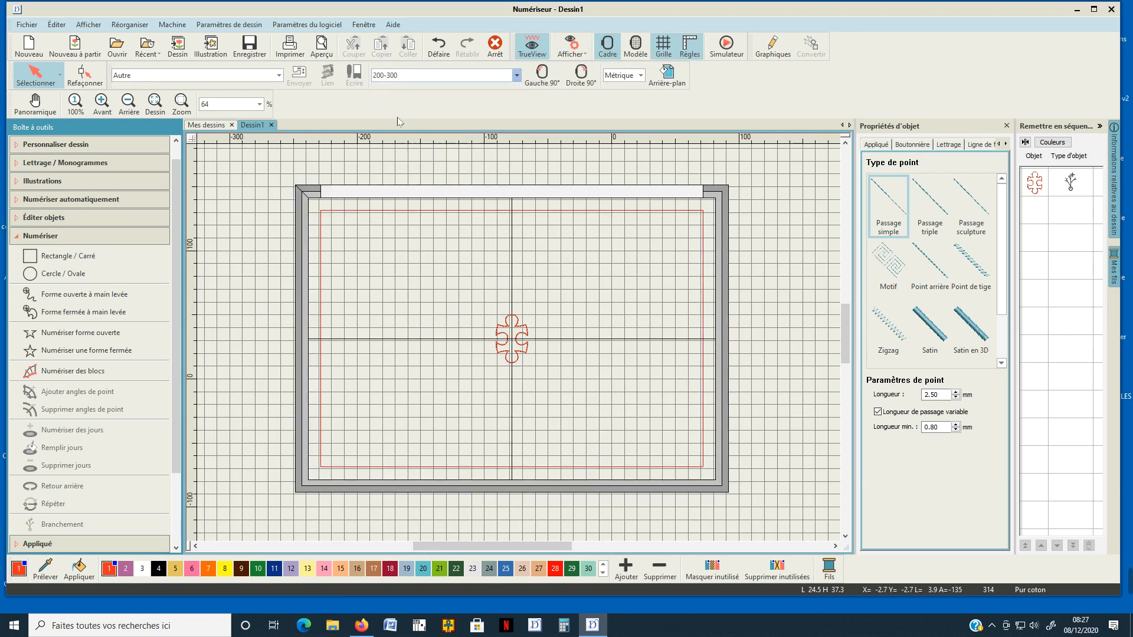
Scale the puzzle piece down proportionally to about 10.5 × 16 mm and move it up and to the left.
scroll(505, 341, "up", 3)
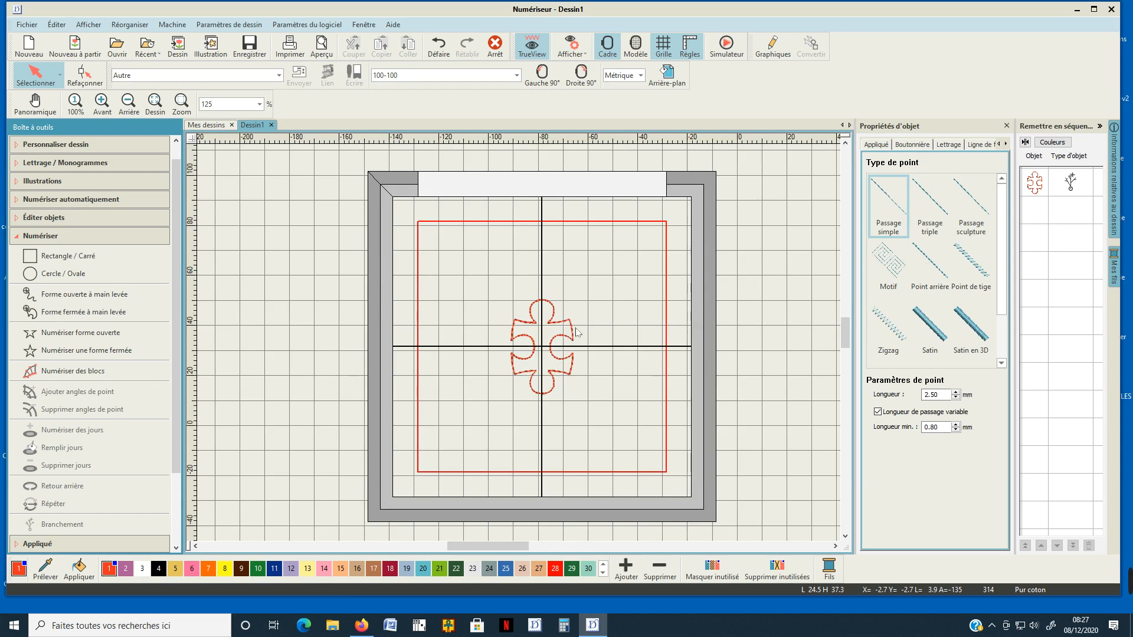
left_click(555, 309)
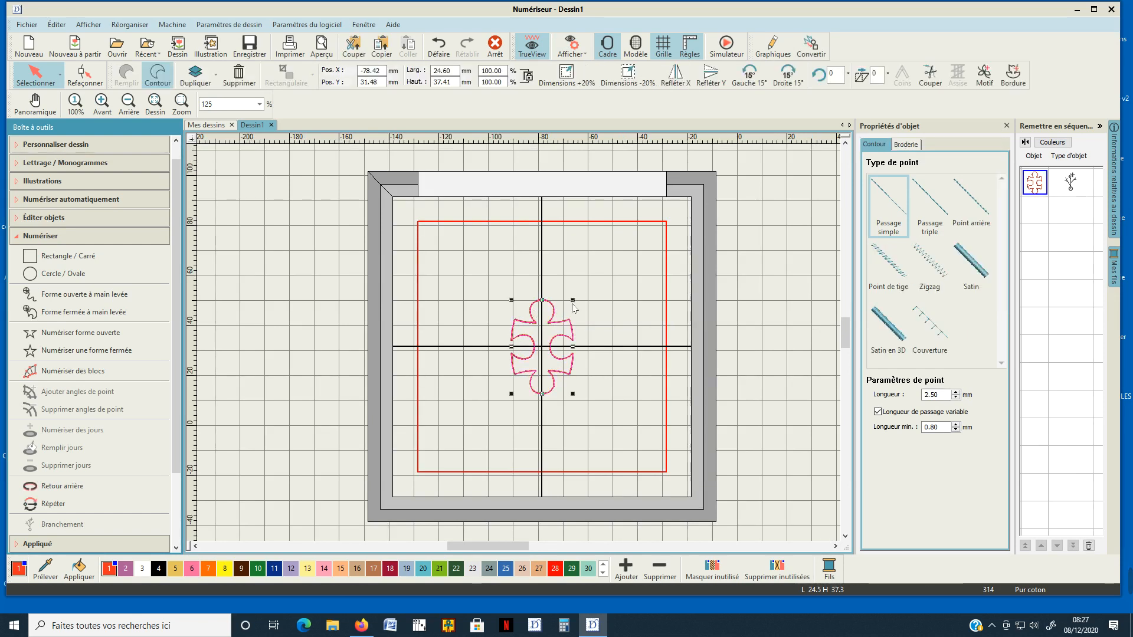
left_click_drag(572, 300, 465, 327)
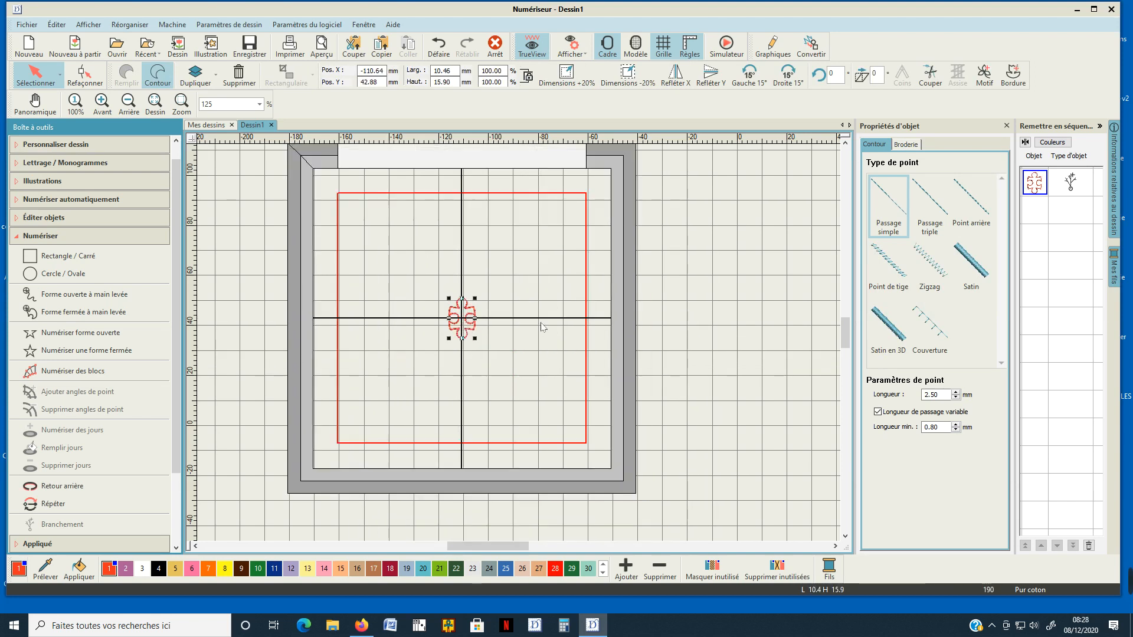
Move the reduced puzzle piece a further 25 mm or so left and about 23 mm up.
scroll(475, 318, "up", 3)
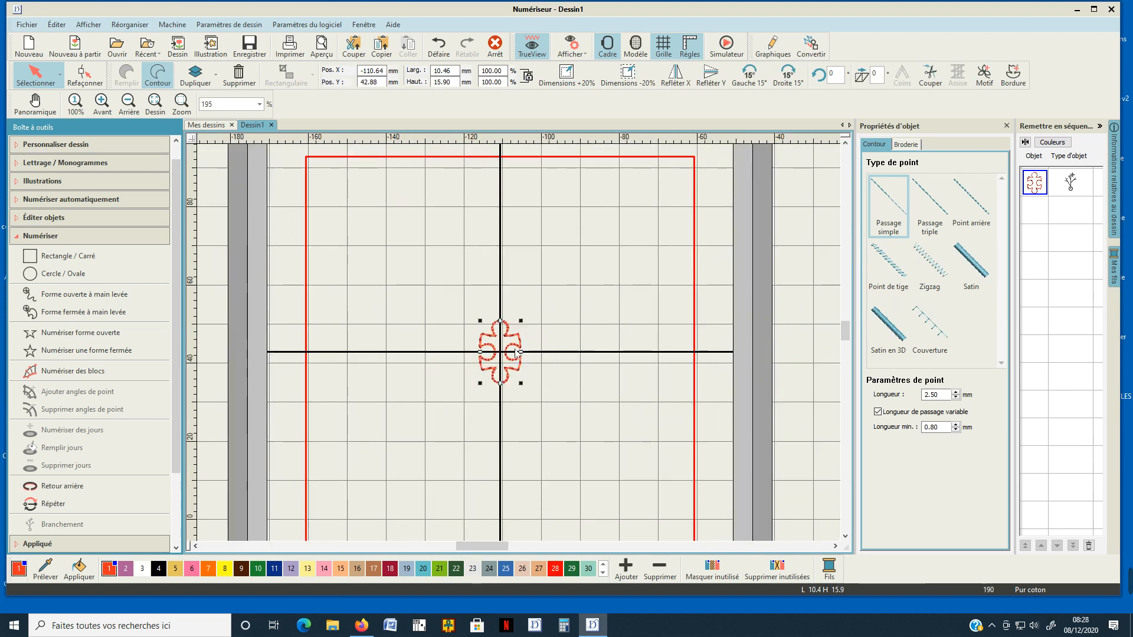
scroll(519, 352, "down", 3)
left_click_drag(506, 347, 456, 298)
scroll(623, 355, "down", 1)
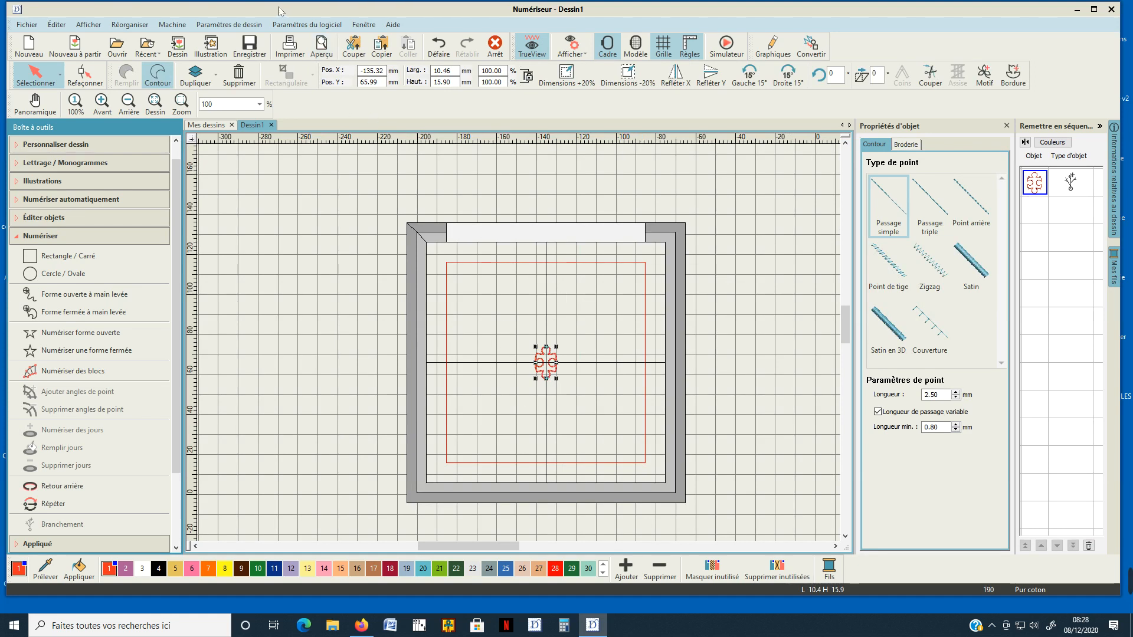
Set the hoop position to Manuel in the embroidery settings and move the puzzle piece into the hoop's upper-left quadrant.
left_click(299, 26)
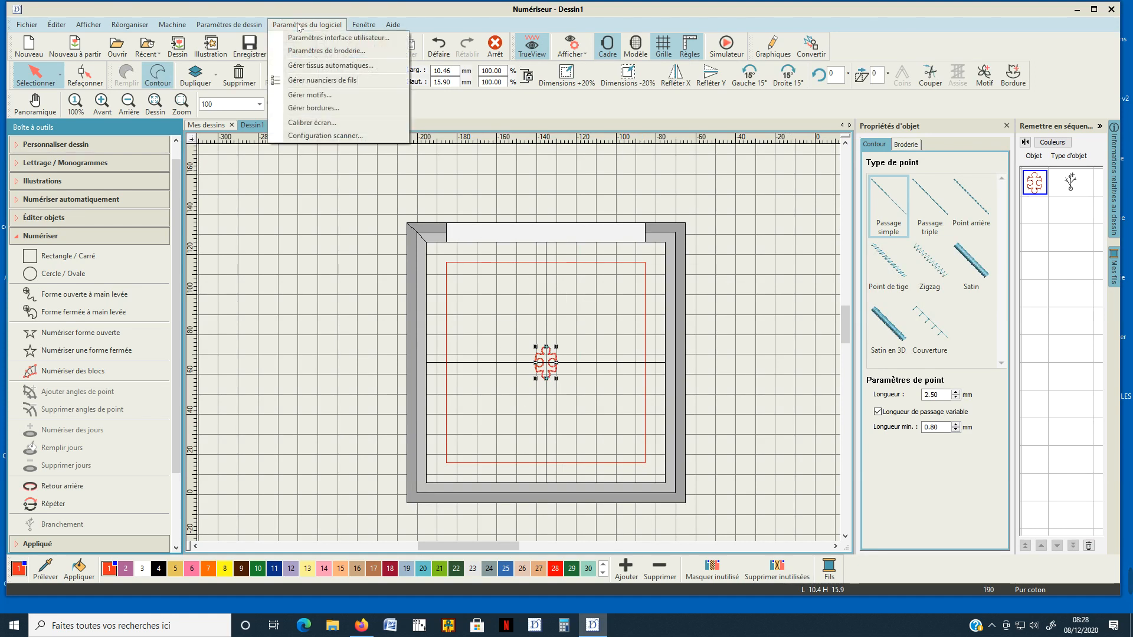
left_click(315, 52)
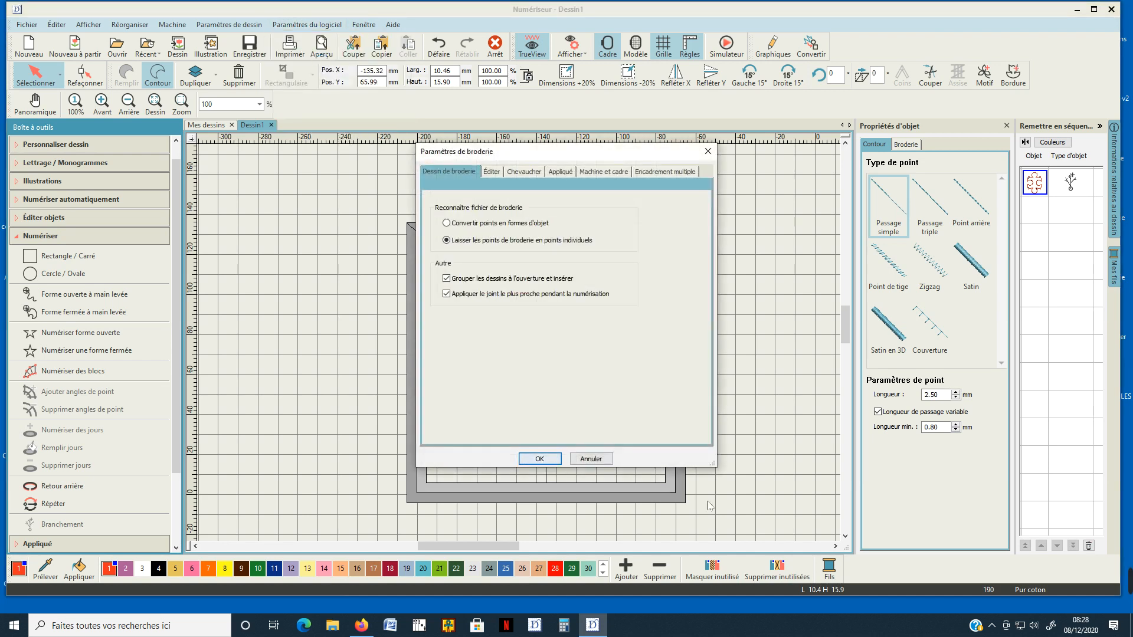
left_click(603, 172)
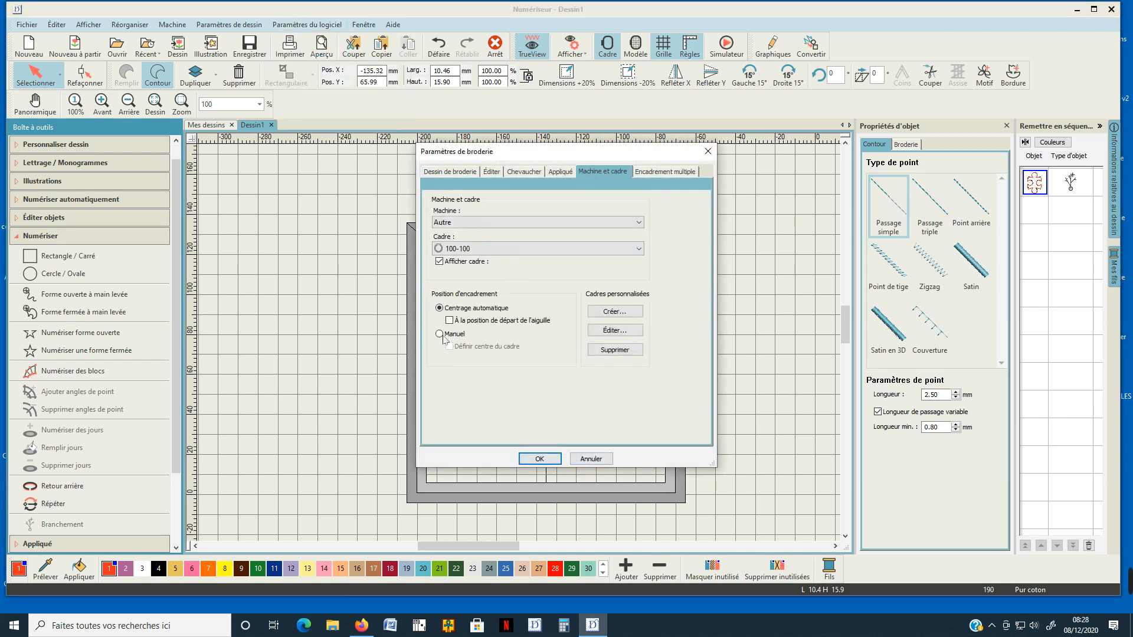
left_click(440, 334)
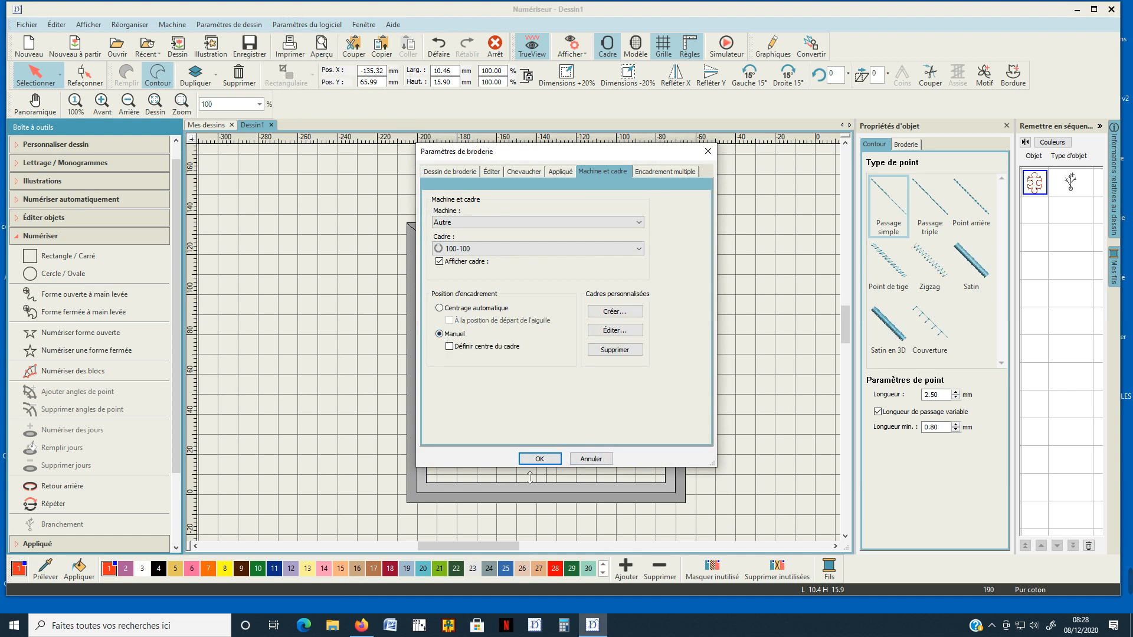
left_click(537, 459)
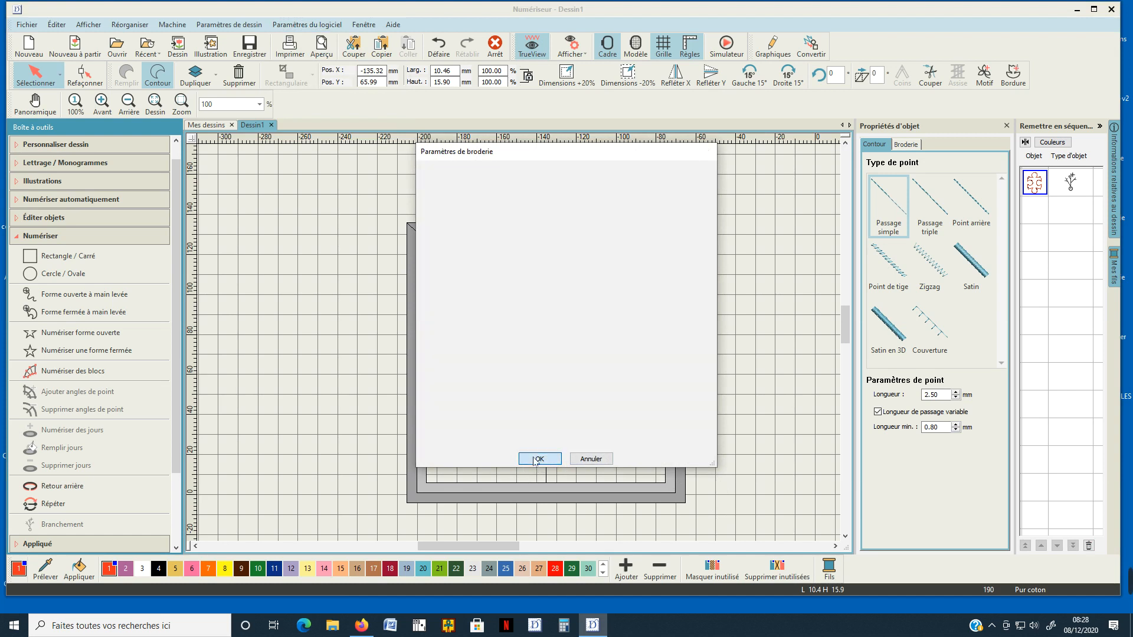
left_click_drag(542, 371, 489, 325)
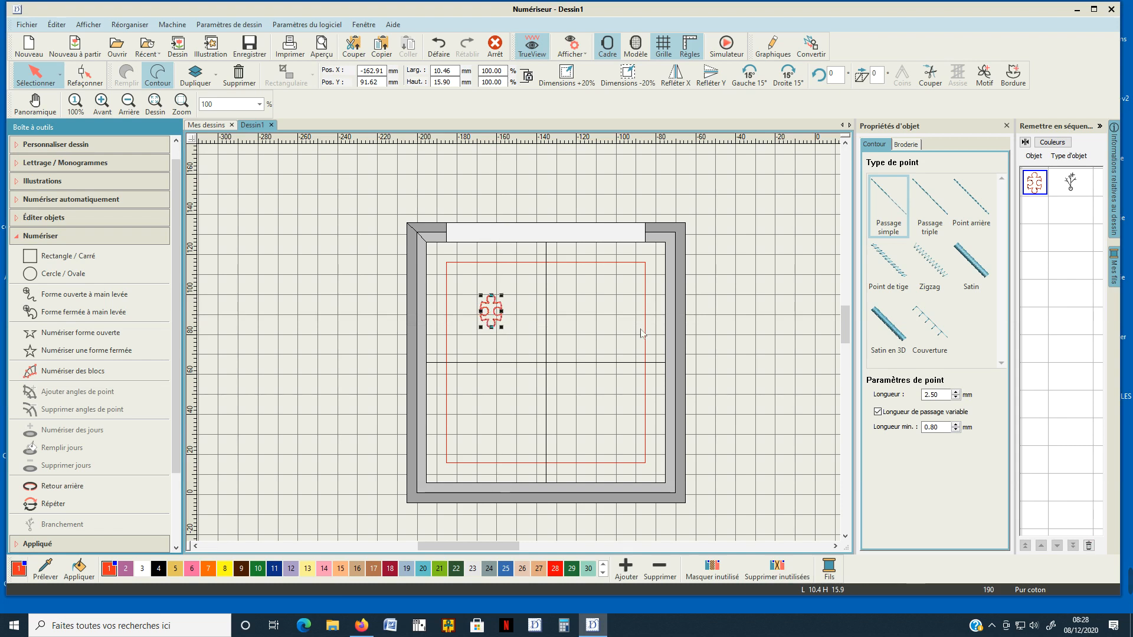
left_click(737, 302)
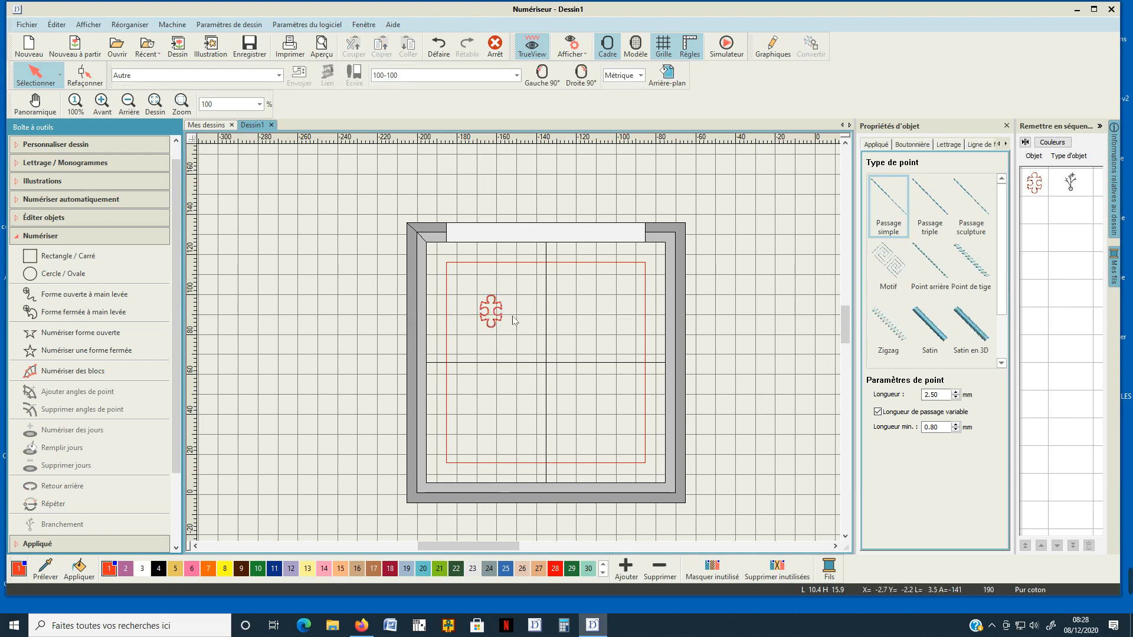
Start creating a motif from the puzzle piece and add a new motif category named Puzzle.
left_click(494, 329)
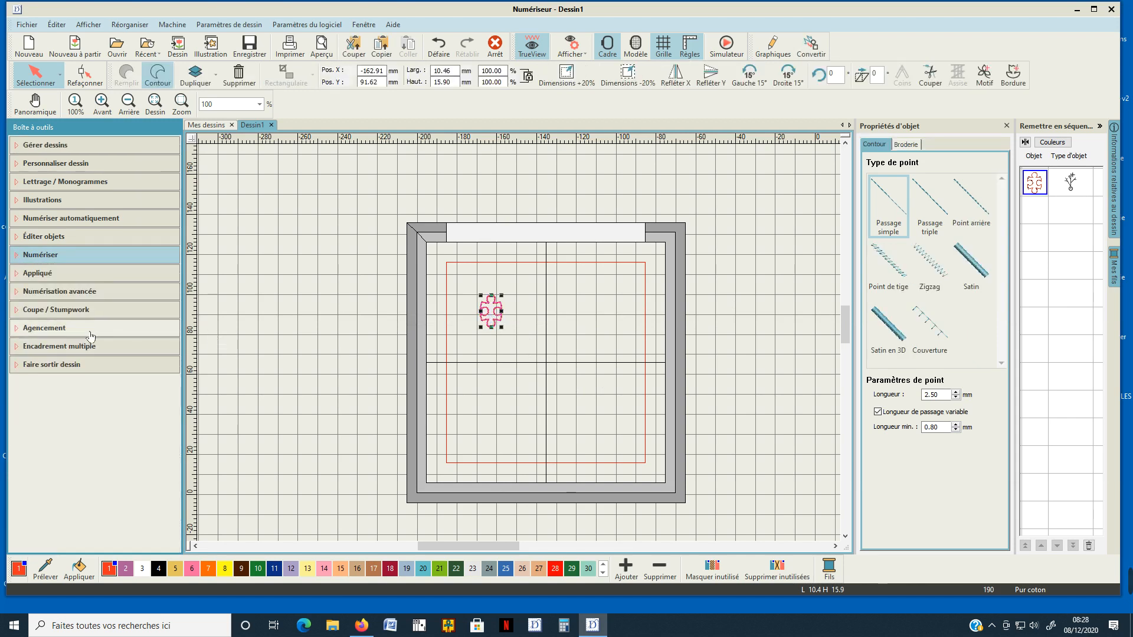
left_click(31, 293)
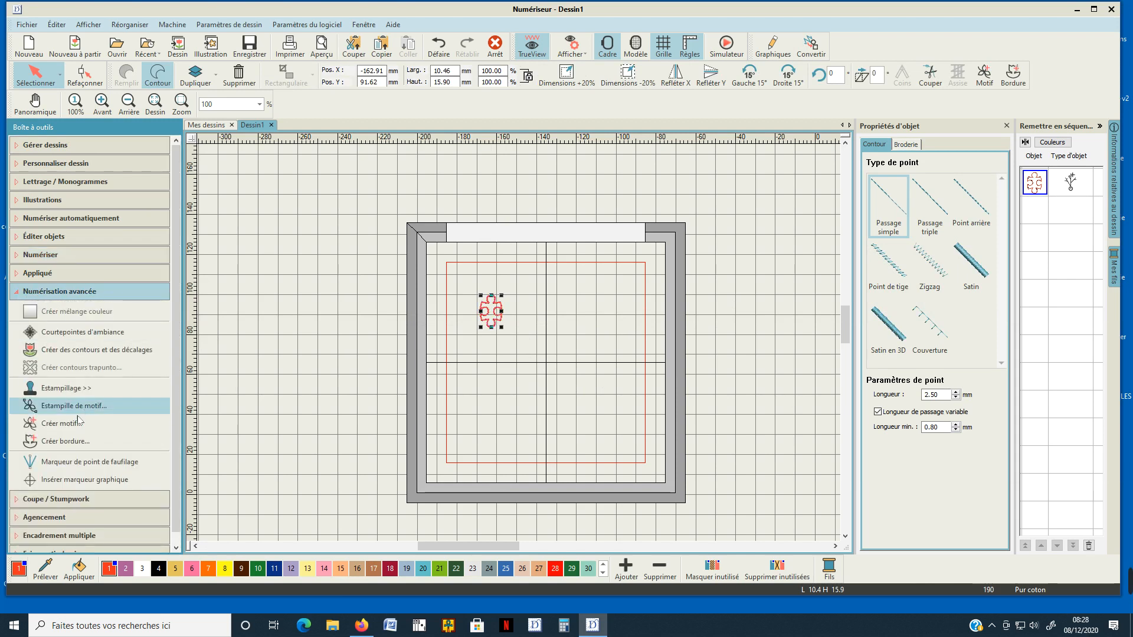
left_click(61, 423)
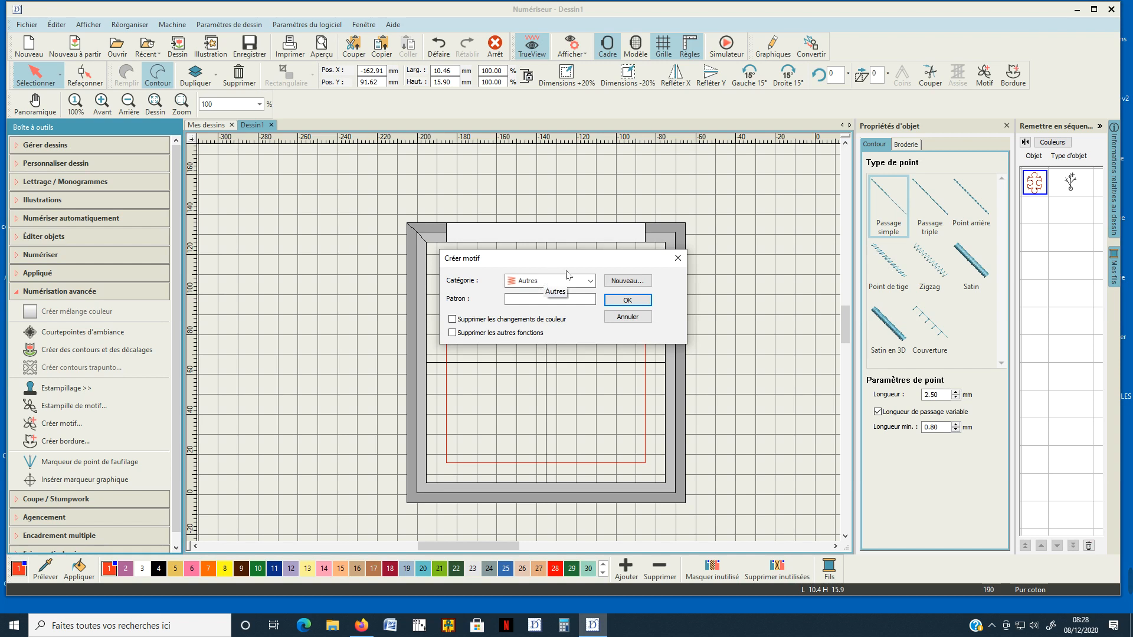
left_click(626, 281)
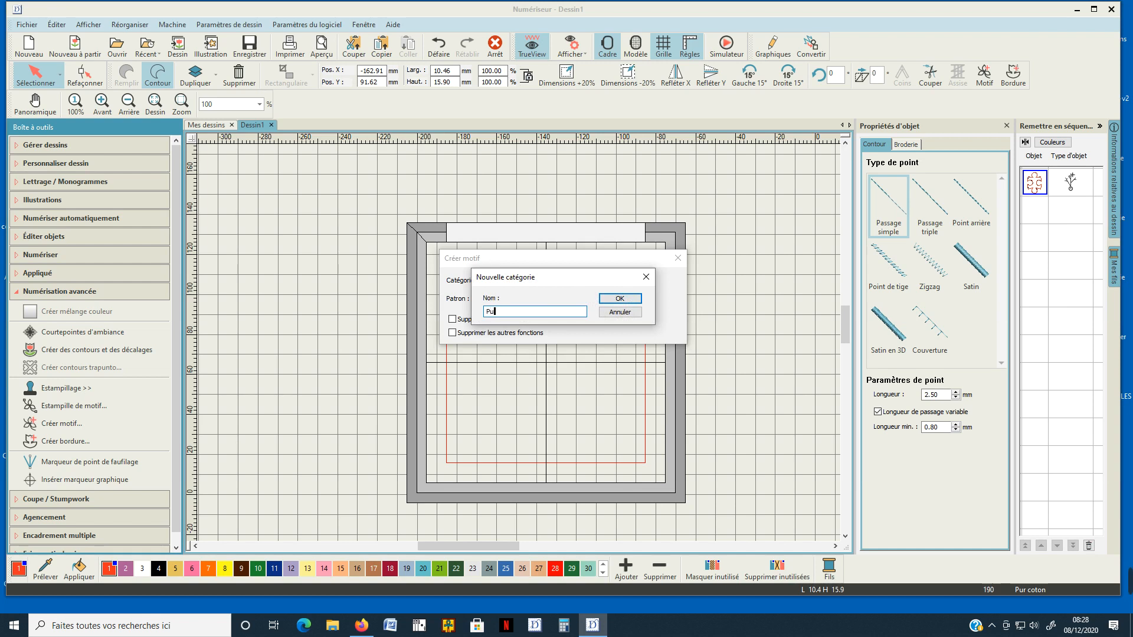
left_click(634, 299)
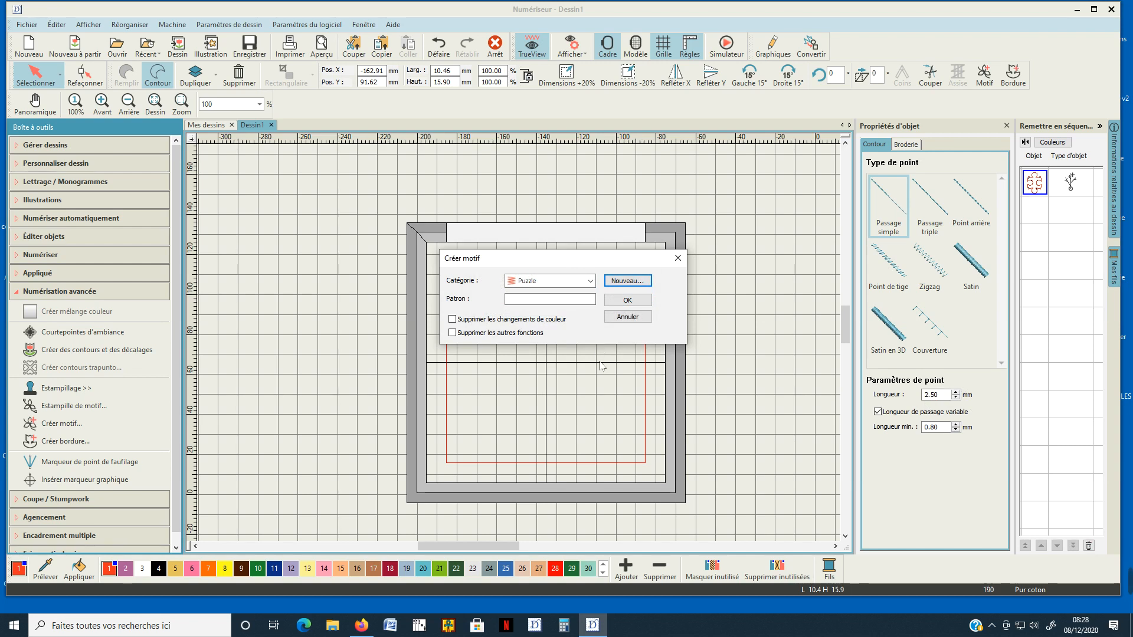
Name the motif pattern test1 and accept the motif settings.
left_click(549, 299)
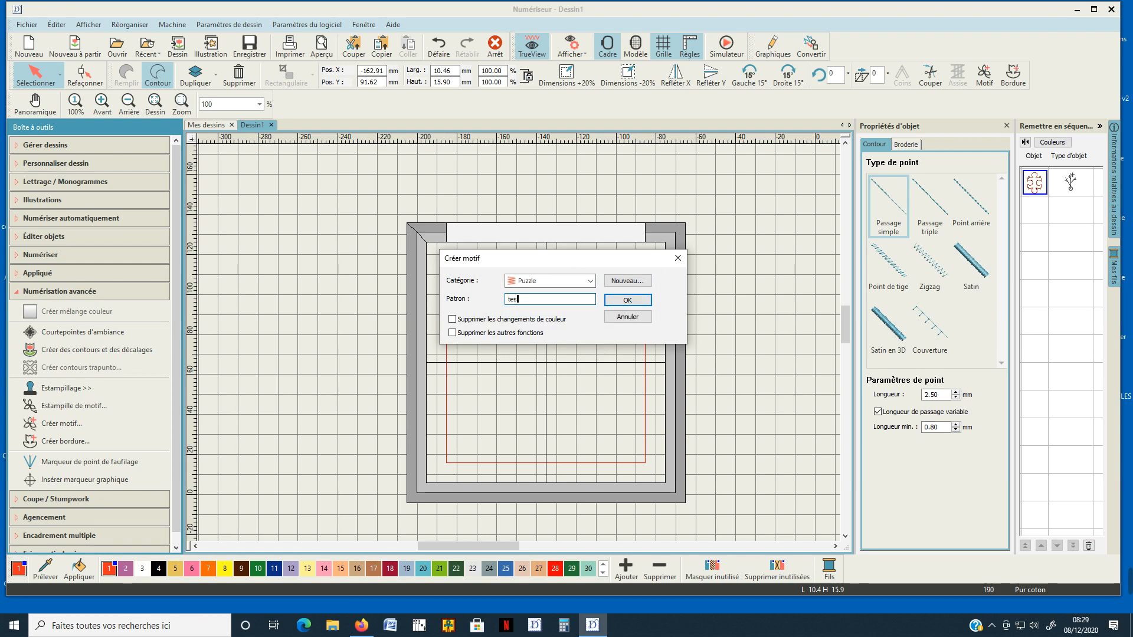
type("test1")
left_click(627, 299)
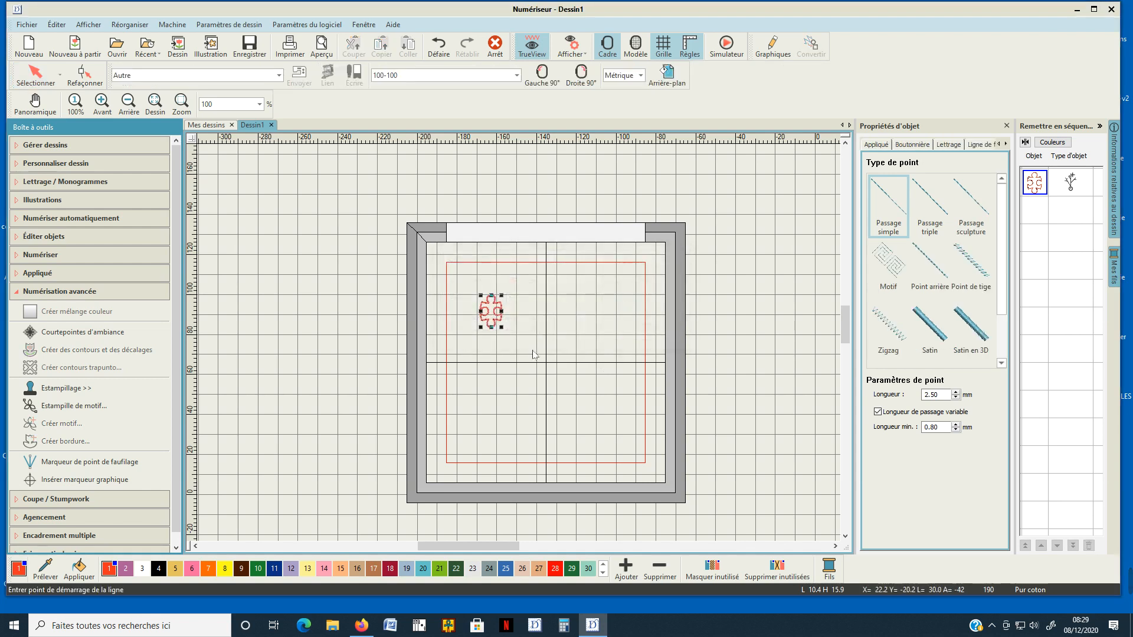
Define the motif's reference line from the piece's lower-left corner to its upper-right corner, finish creating the motif and deselect the piece.
scroll(495, 328, "up", 7)
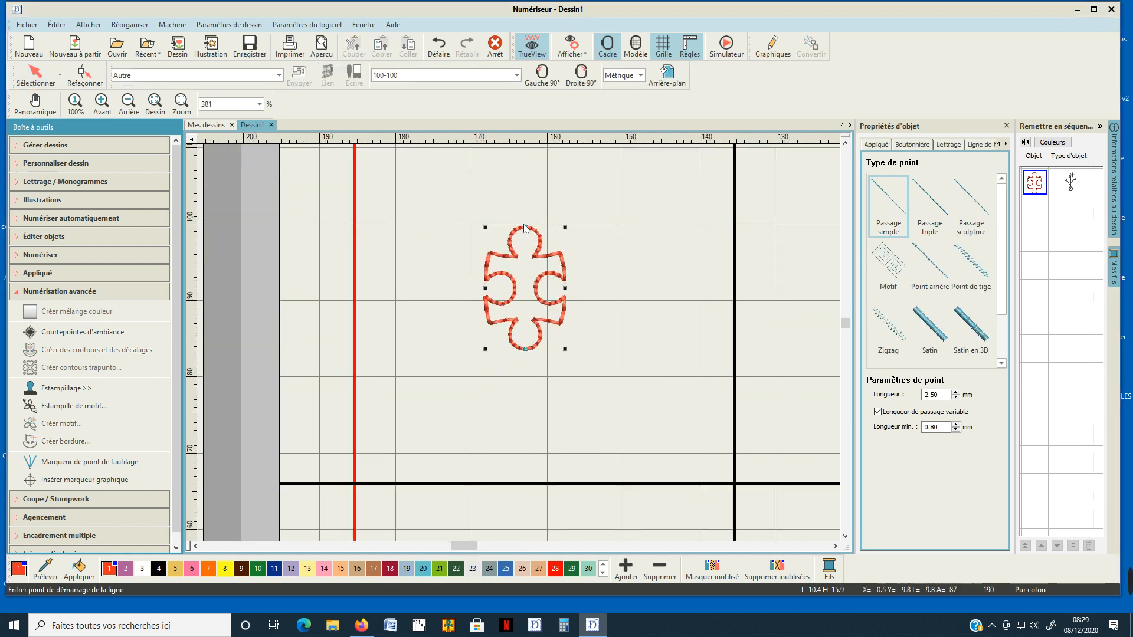
scroll(544, 291, "up", 4)
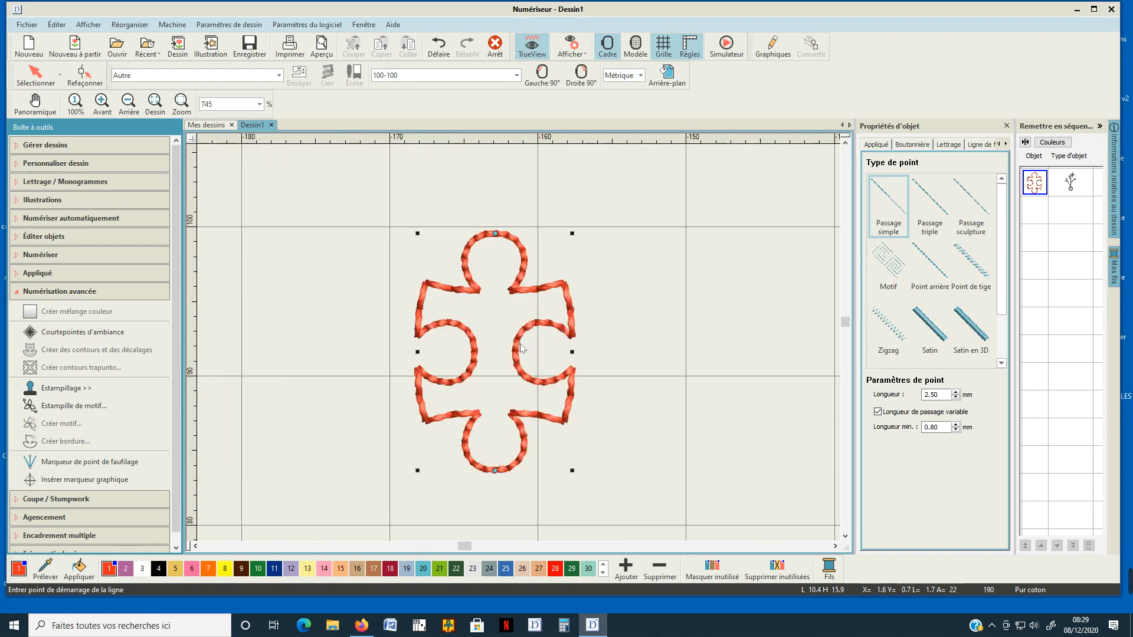
left_click(426, 422)
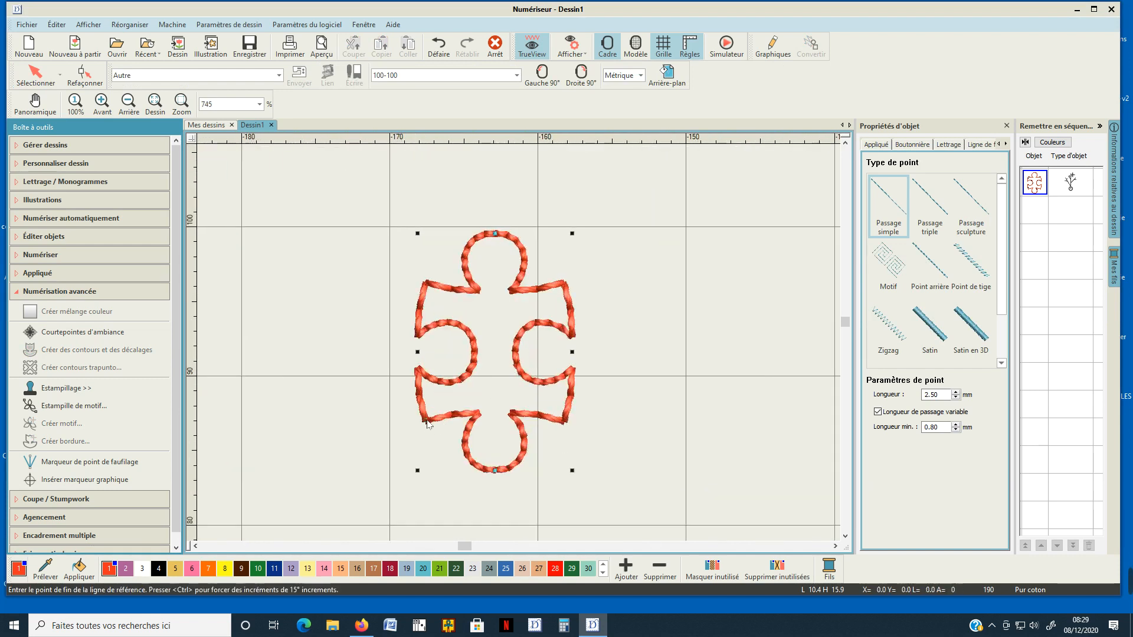
left_click(565, 286)
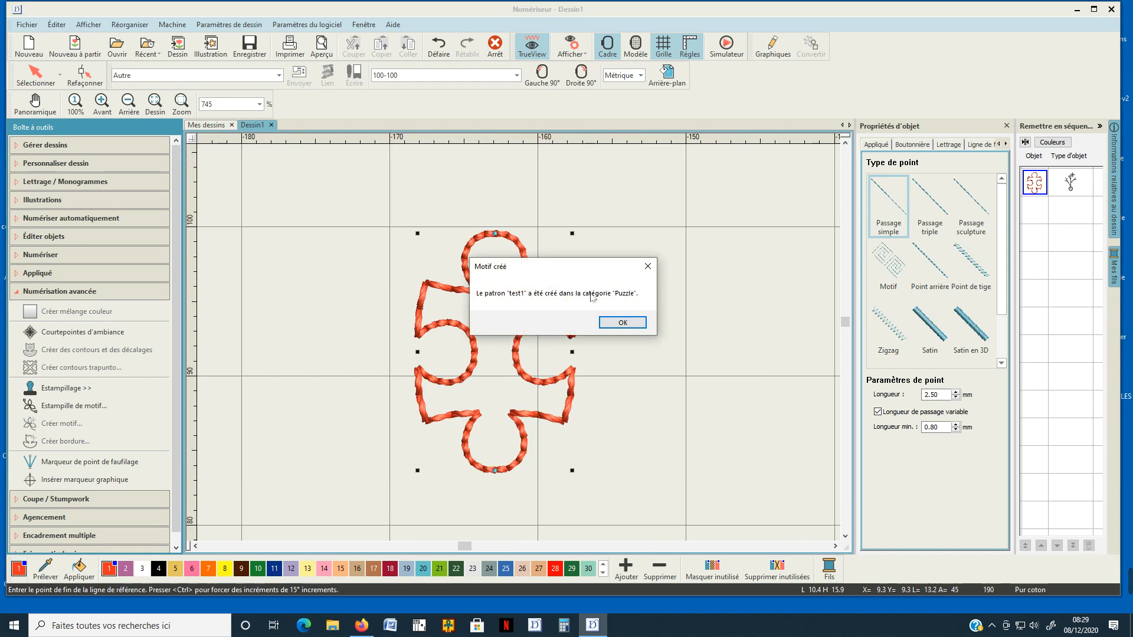
left_click(621, 323)
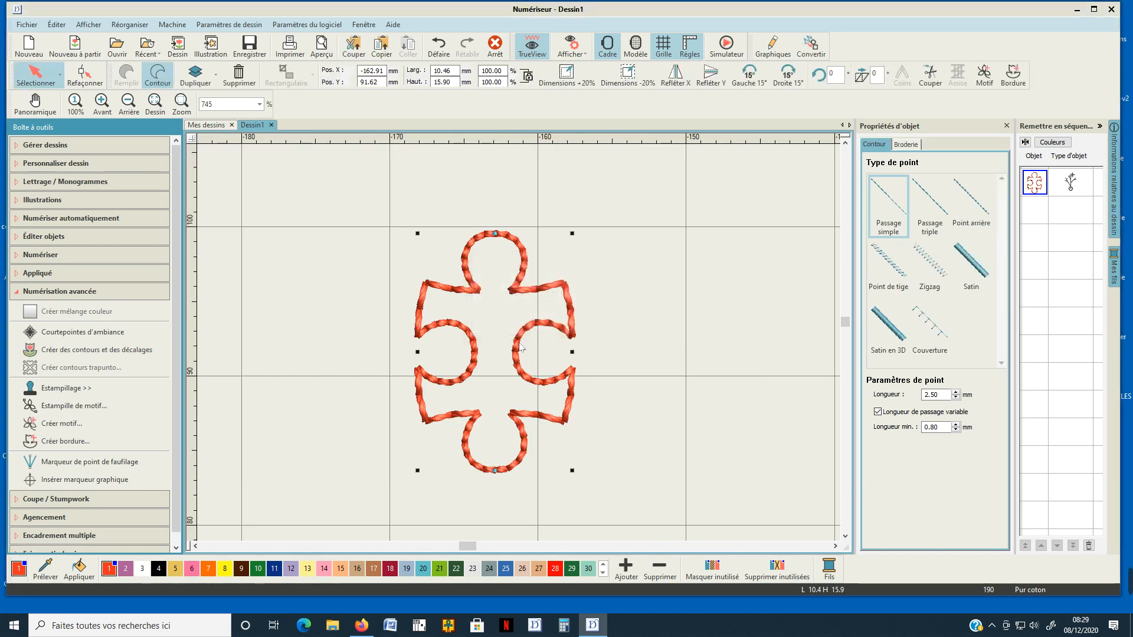
scroll(649, 325, "down", 4)
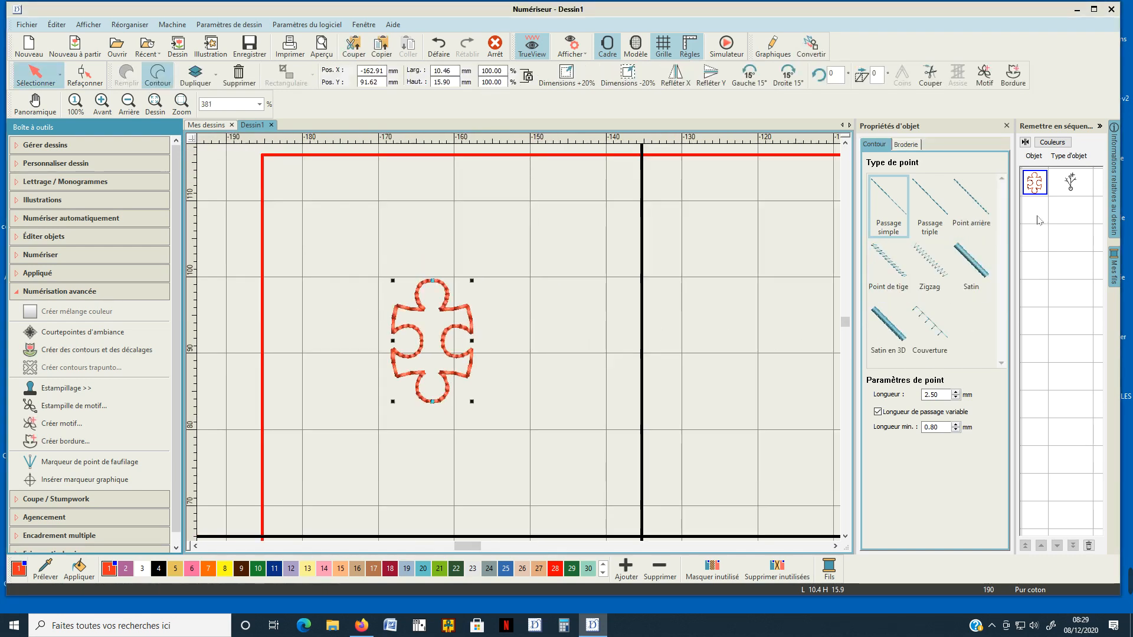
left_click(533, 325)
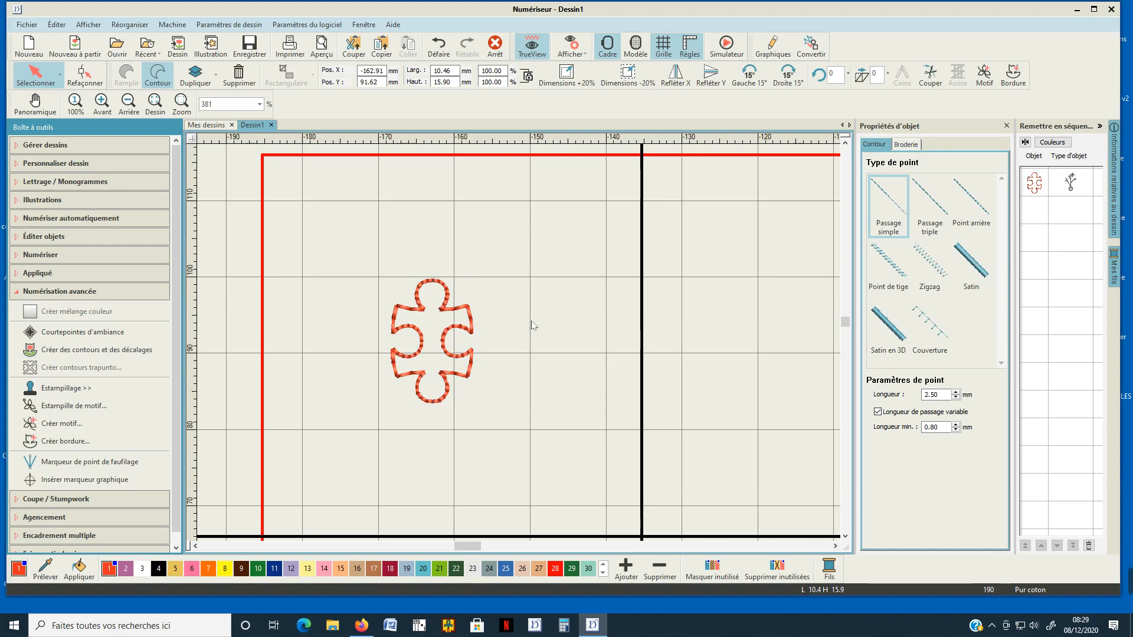
Digitize a circle outline about 53 mm in diameter to the right of the puzzle piece.
scroll(494, 339, "down", 2)
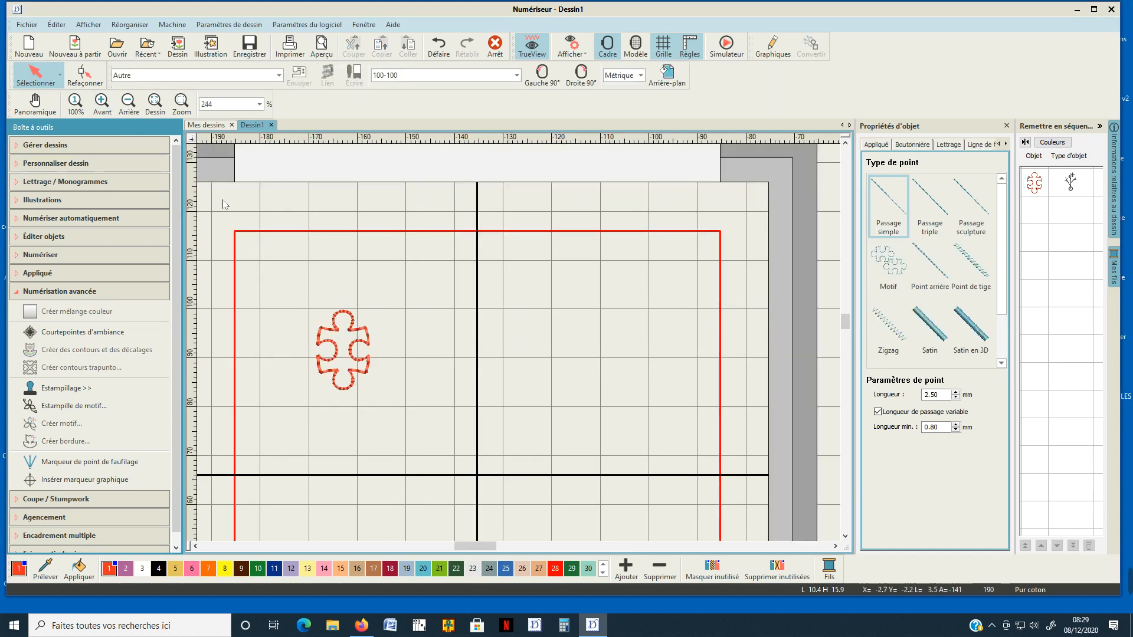
left_click(20, 292)
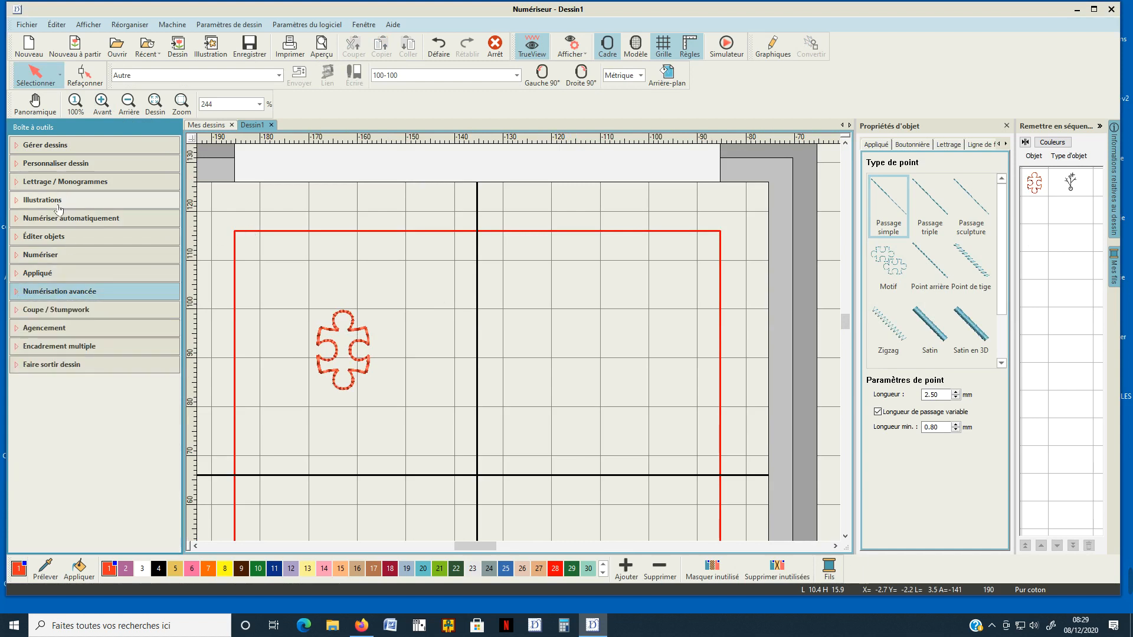
left_click(52, 255)
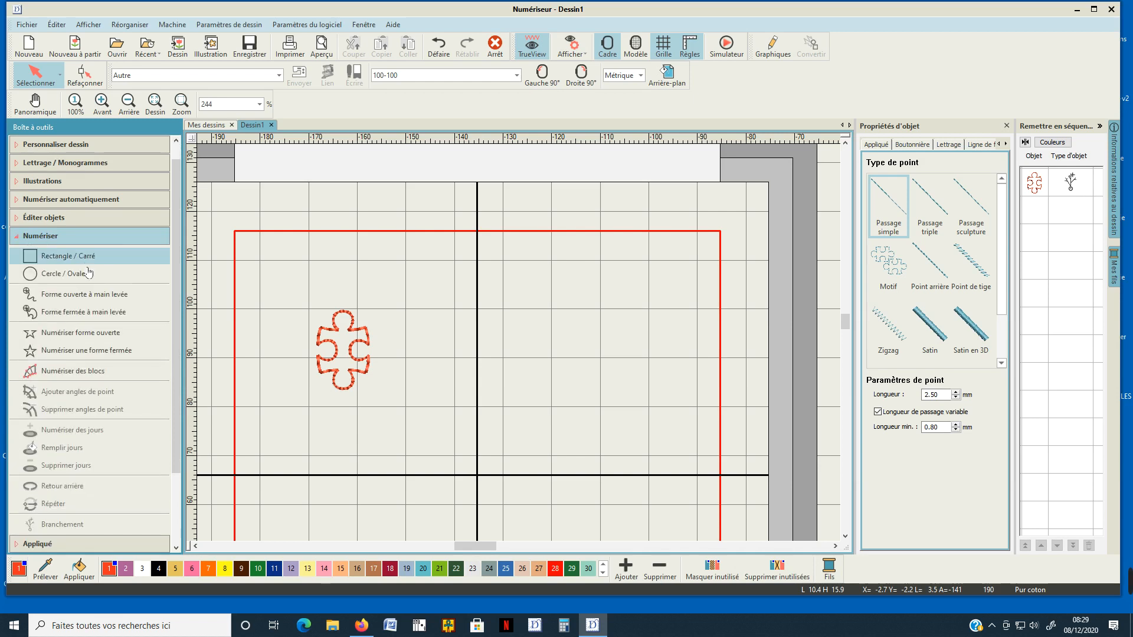
left_click(64, 273)
left_click(538, 354)
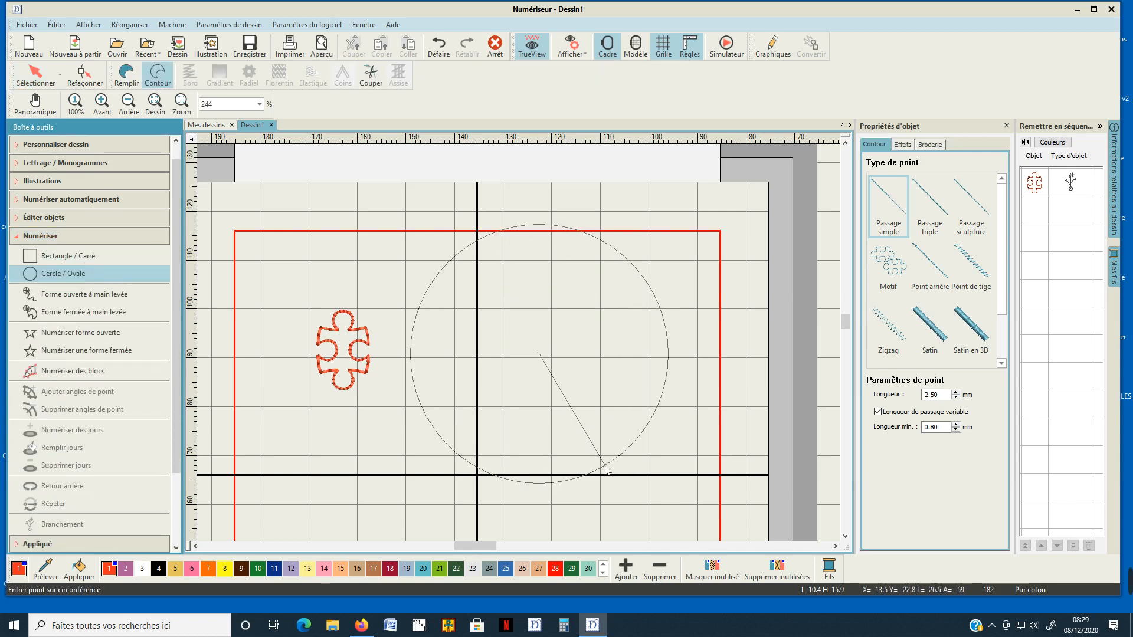
left_click(606, 470)
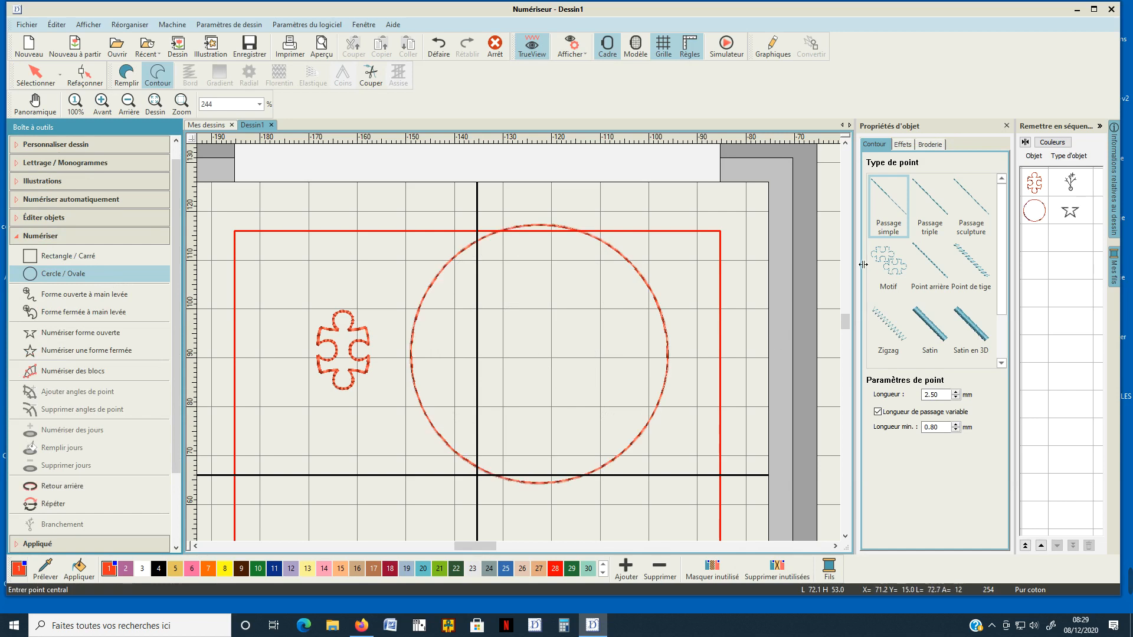
Change the circle from an outline to a motif fill.
left_click(1037, 214)
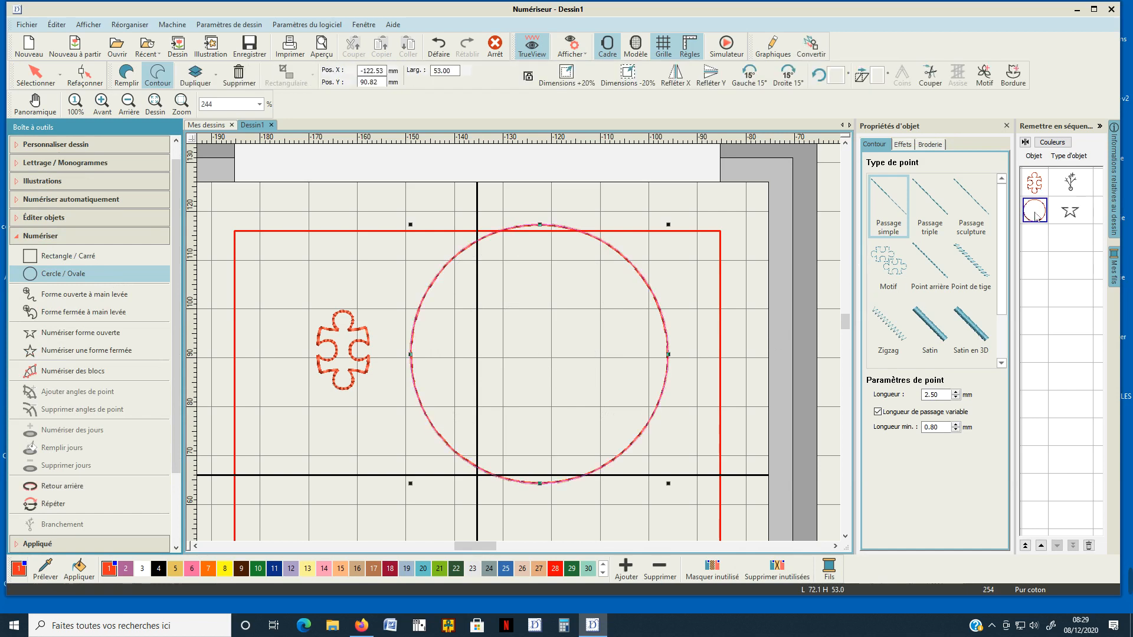
left_click(131, 86)
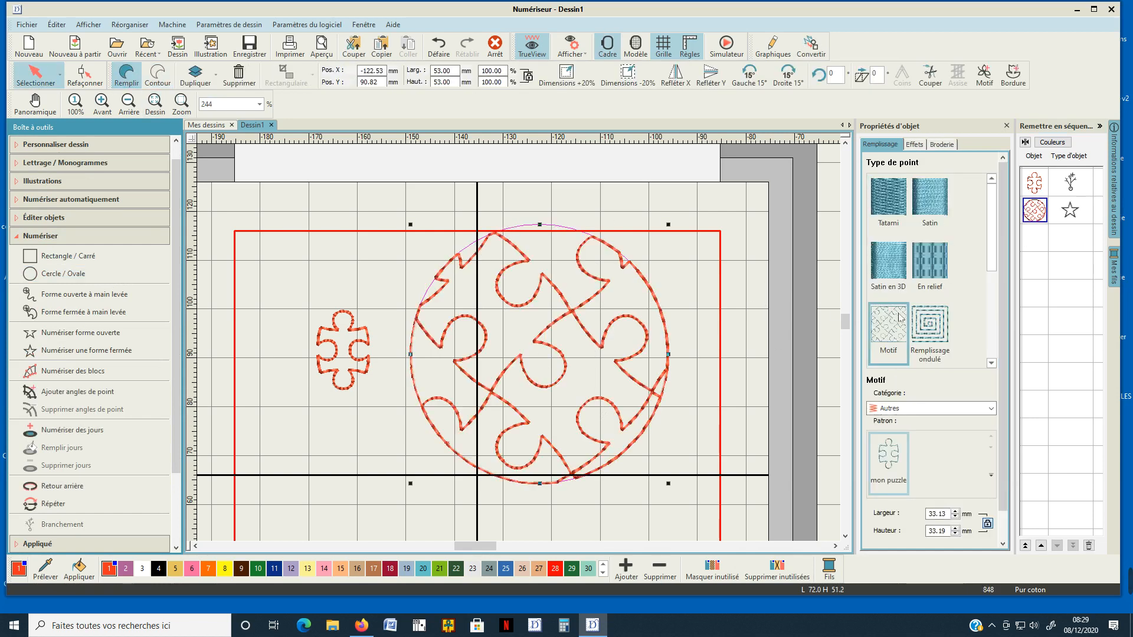
Try to switch the fill's motif category to Puzzle.
left_click(991, 475)
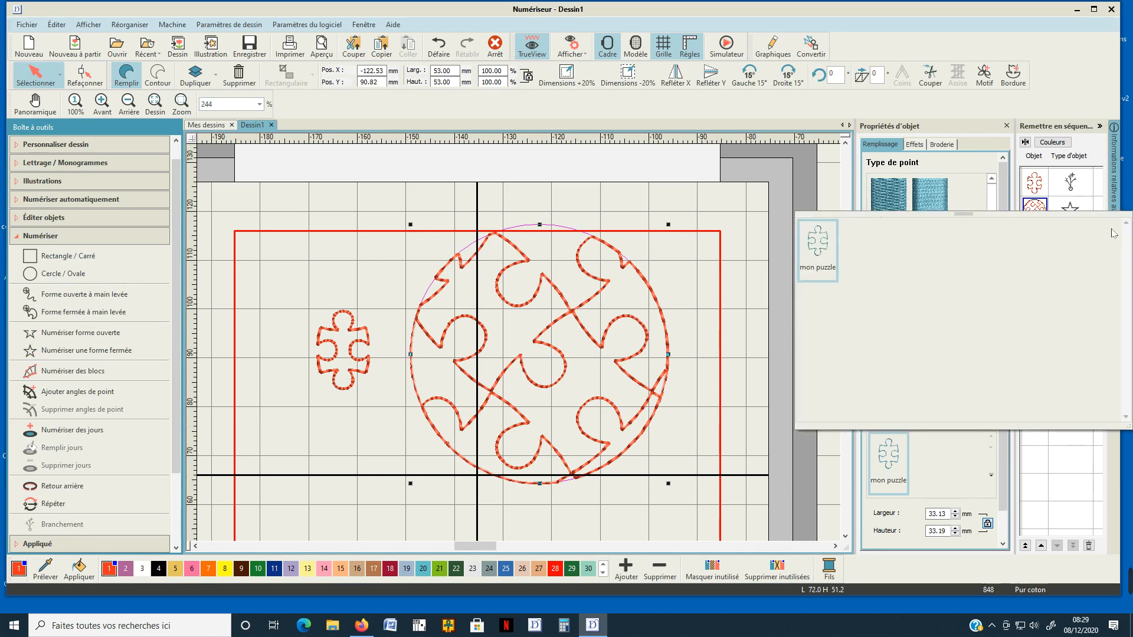
left_click(831, 179)
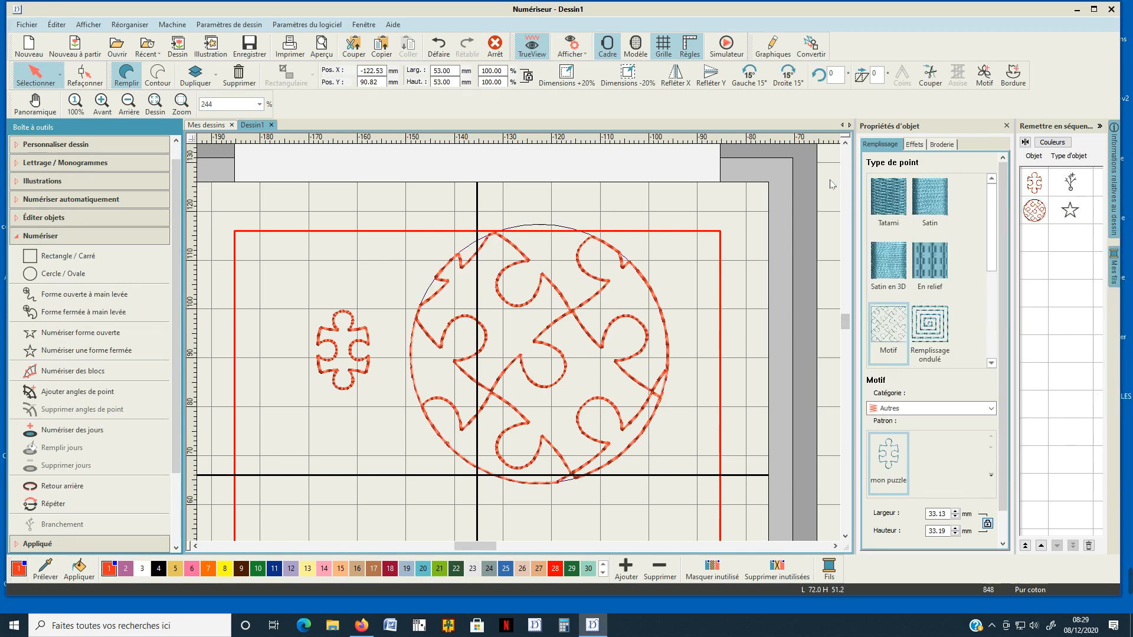
left_click(983, 411)
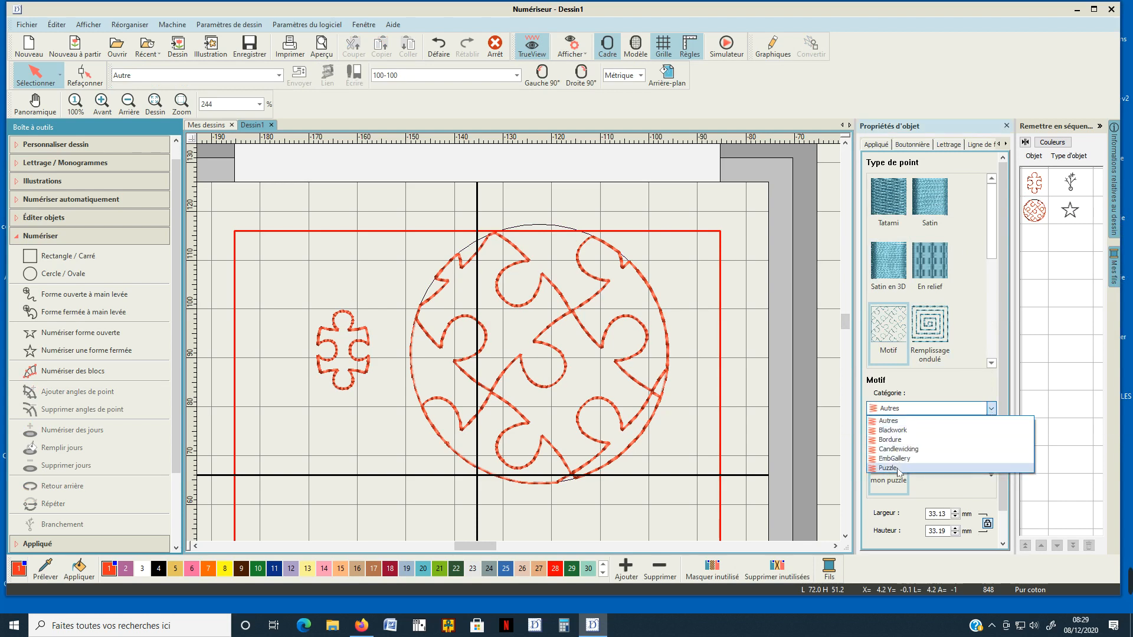
left_click(899, 469)
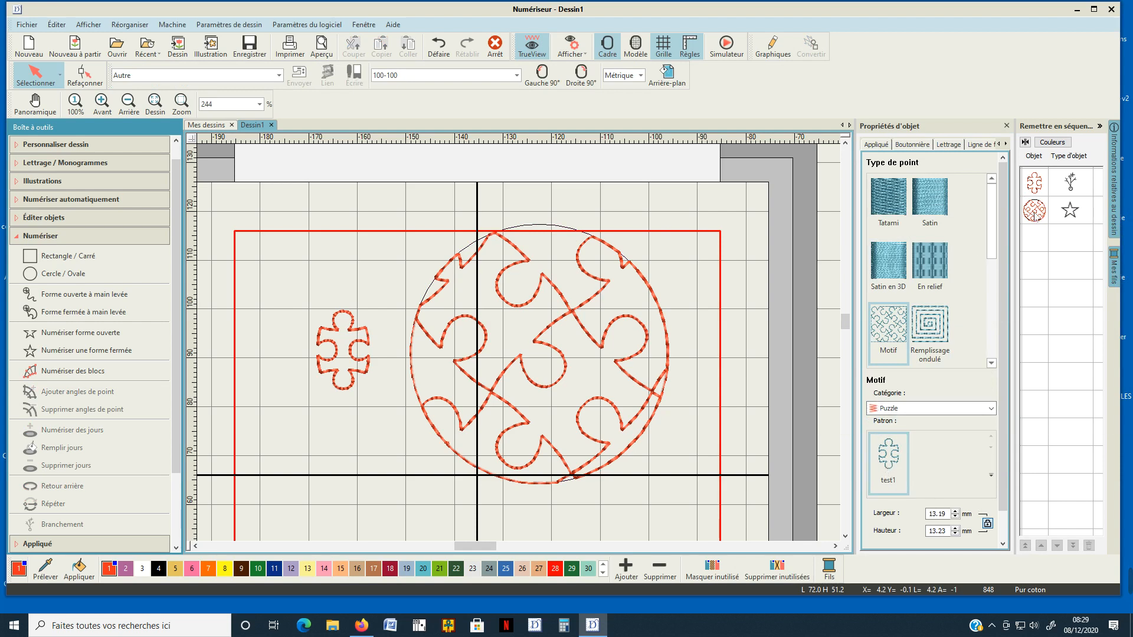
Apply the test1 motif from the Puzzle category to the circle's fill.
left_click(1034, 210)
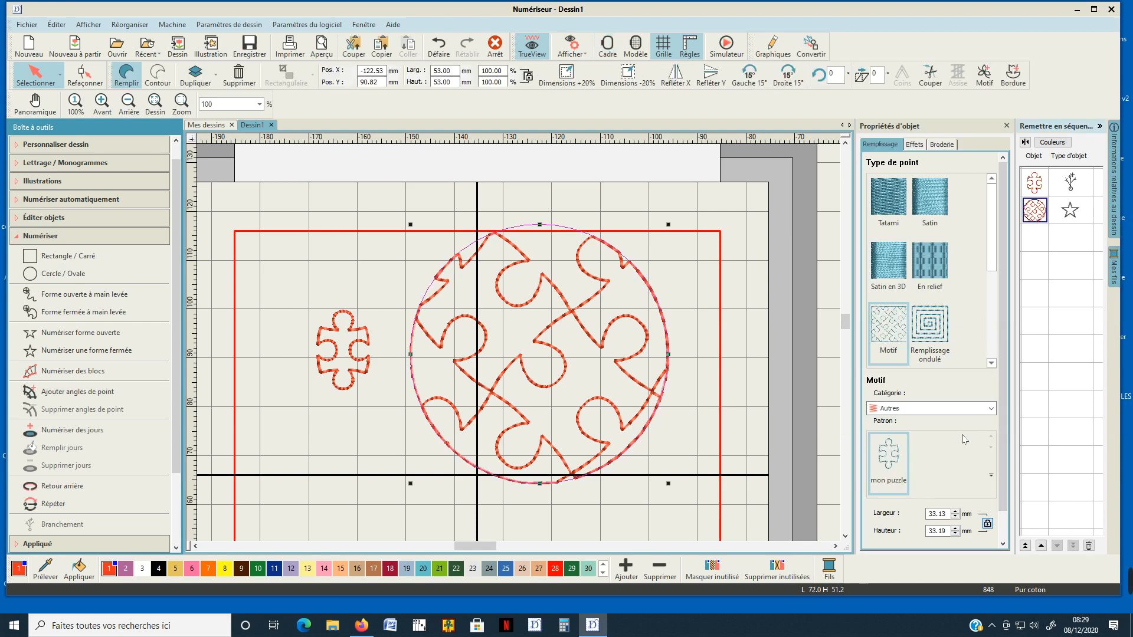
left_click(932, 409)
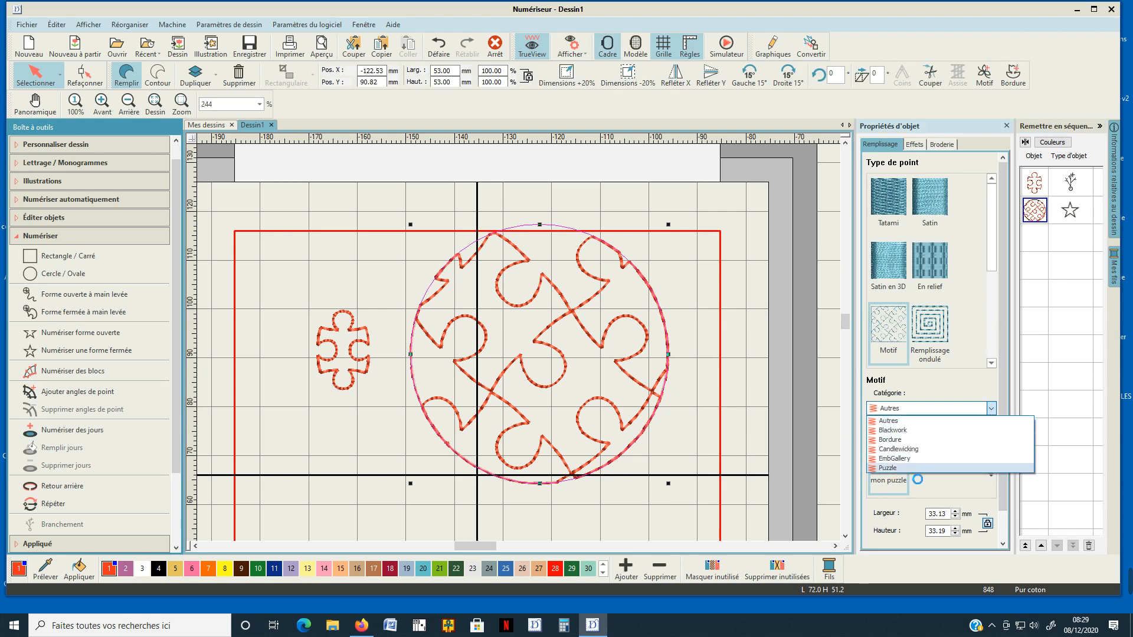
left_click(888, 468)
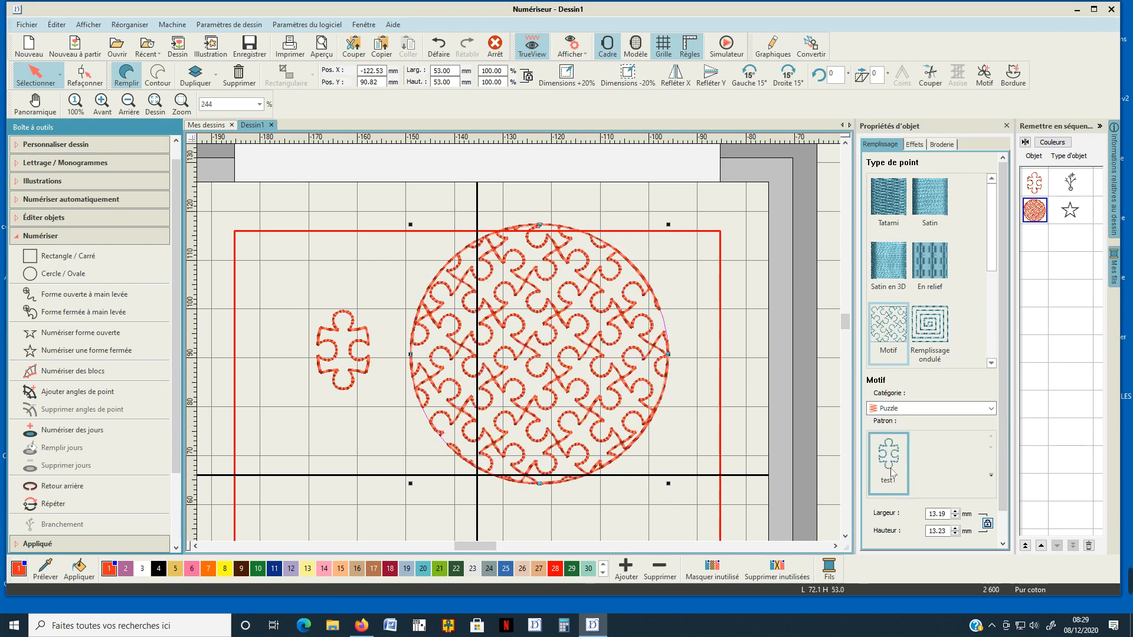
Move the filled circle down about 13 mm inside the hoop.
scroll(557, 349, "down", 1)
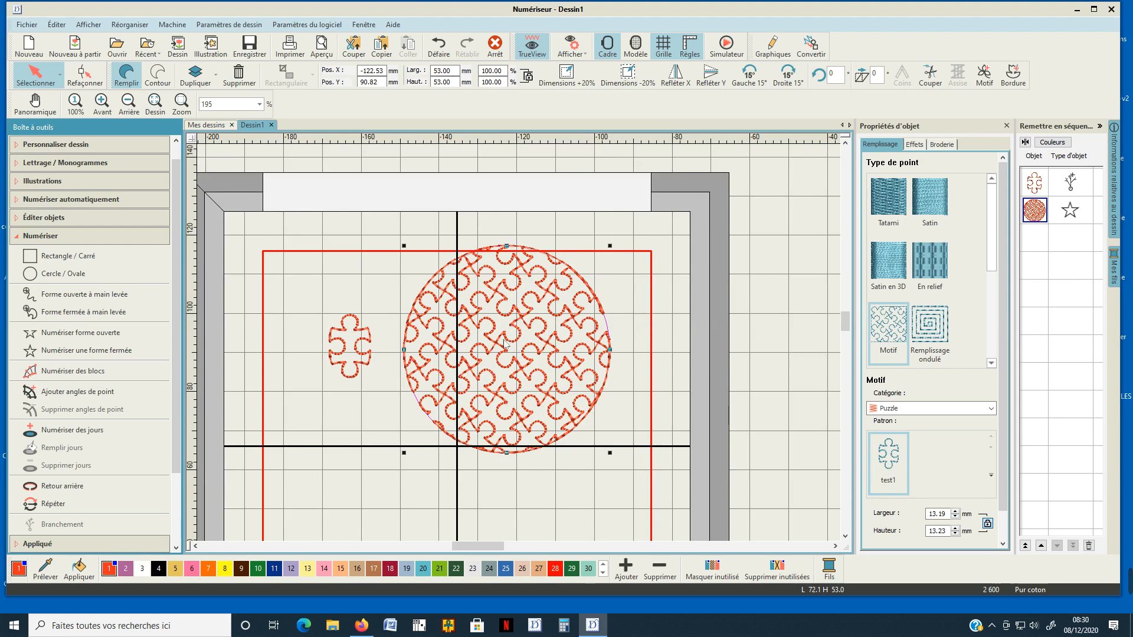
left_click_drag(496, 348, 496, 400)
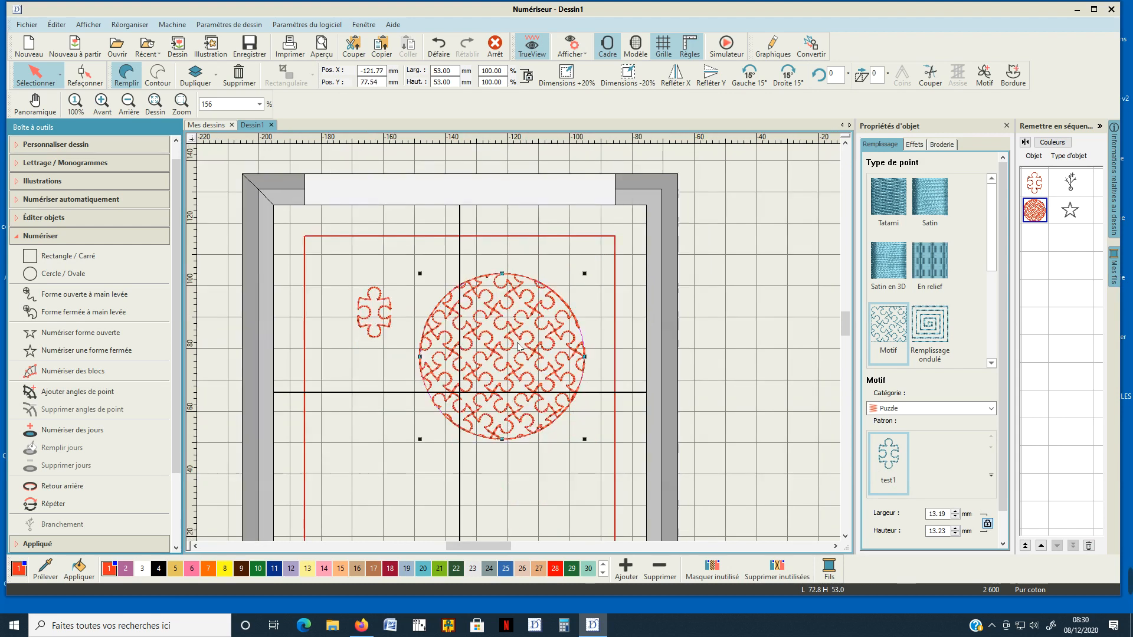
scroll(534, 388, "down", 1)
scroll(508, 380, "up", 2)
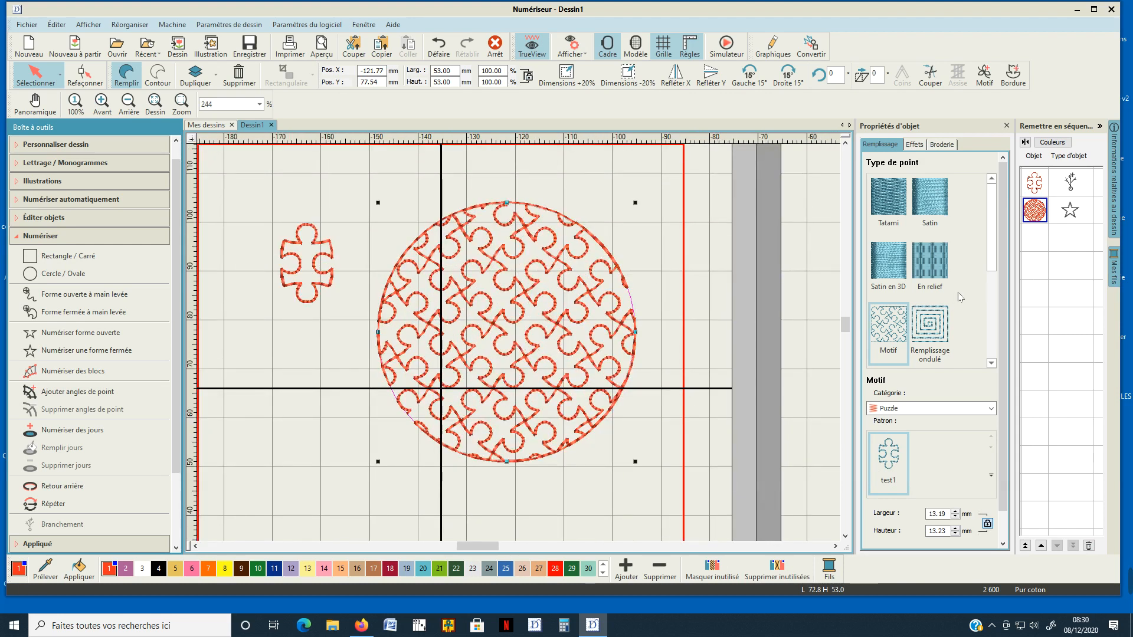
Duplicate the filled circle in place and turn the copy into a Passage simple outline.
left_click(1038, 215)
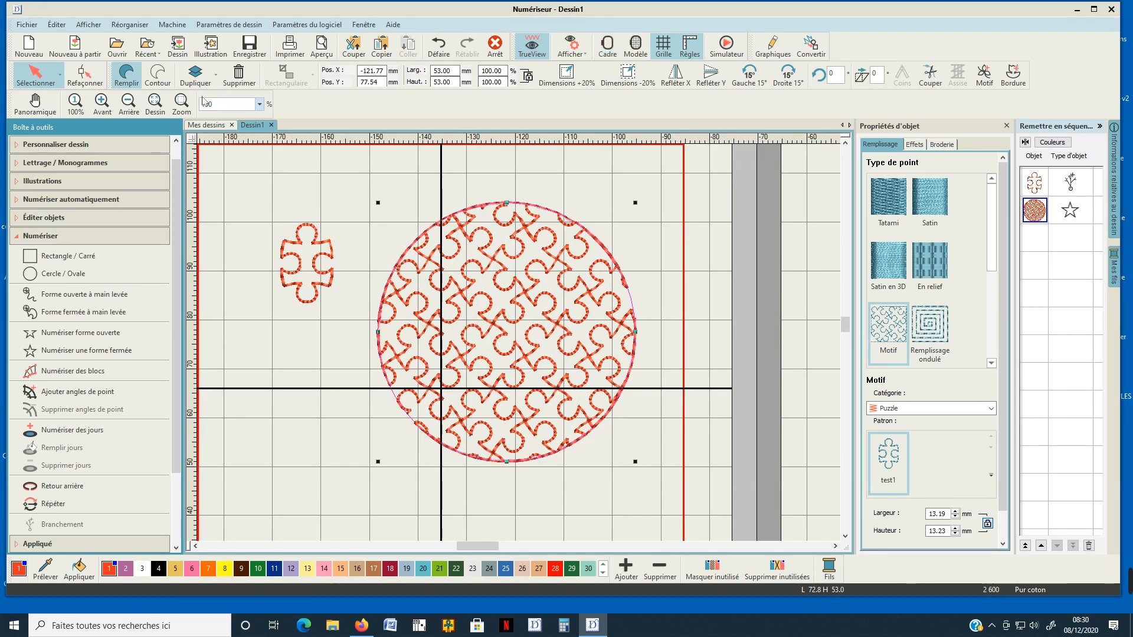
left_click(195, 74)
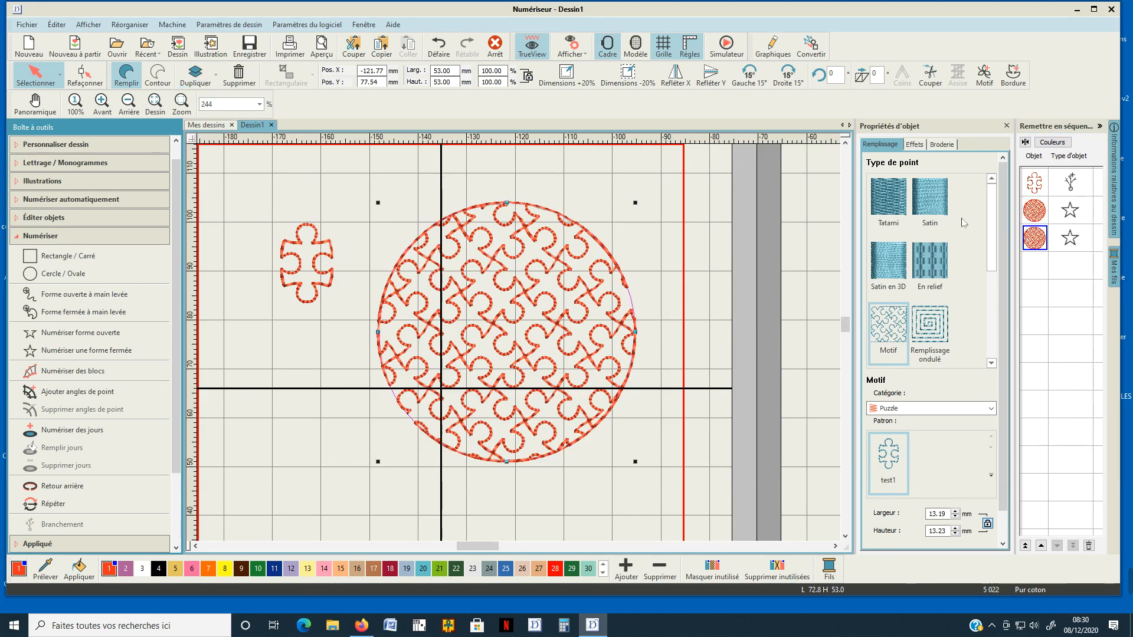
left_click(158, 75)
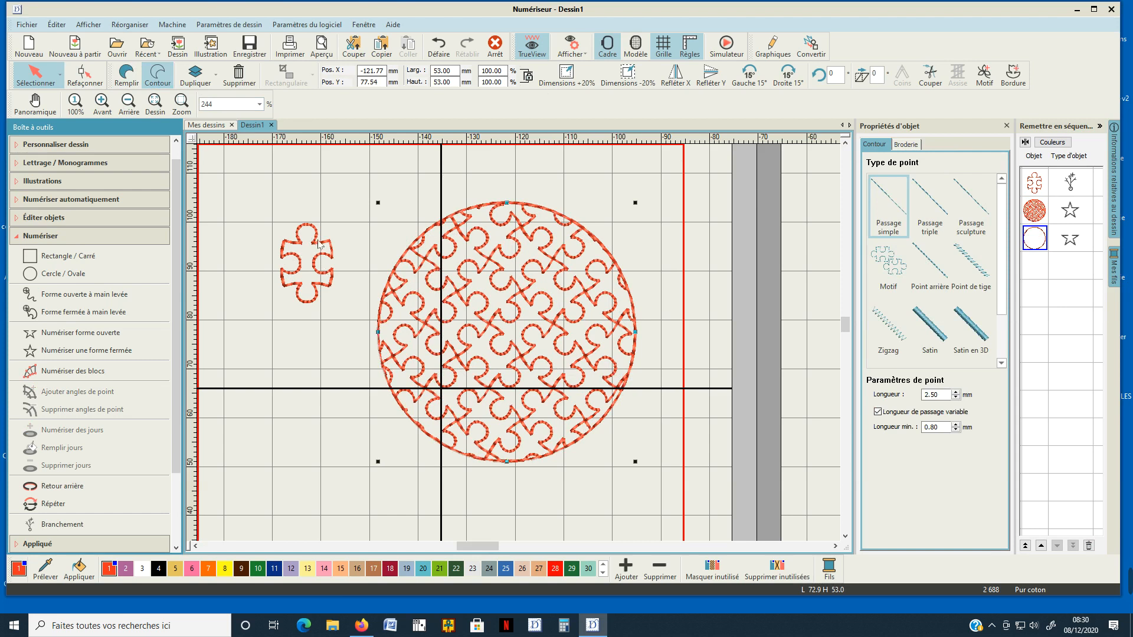
Try enlarging only the outline circle to about 66 mm in diameter and undo the resize.
scroll(500, 337, "down", 1)
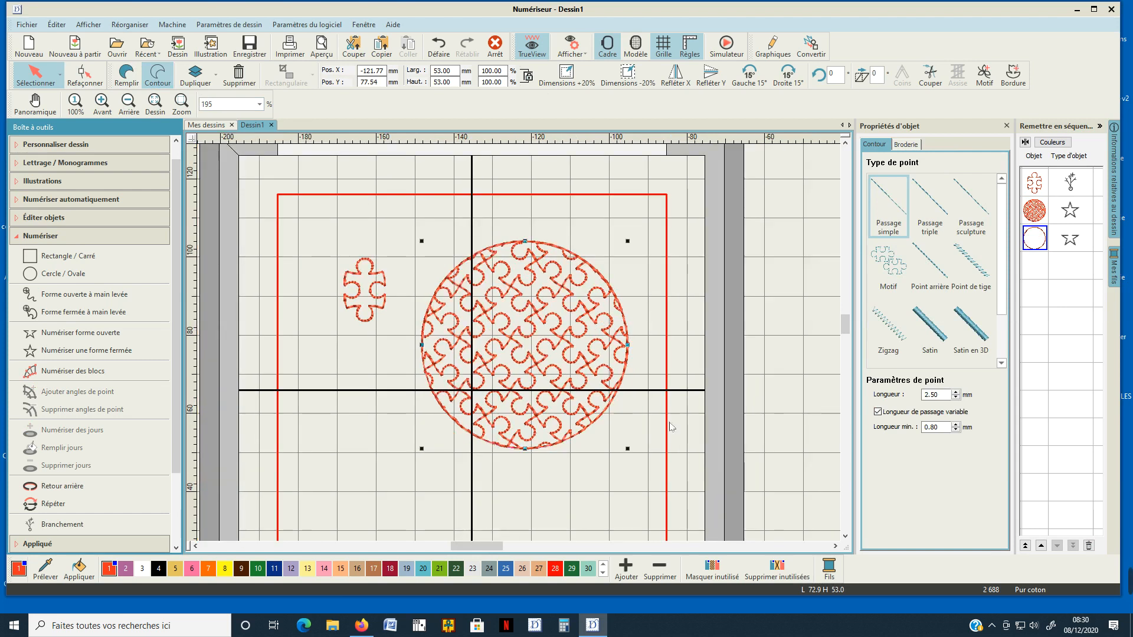
left_click_drag(627, 452, 679, 501)
scroll(612, 430, "down", 1)
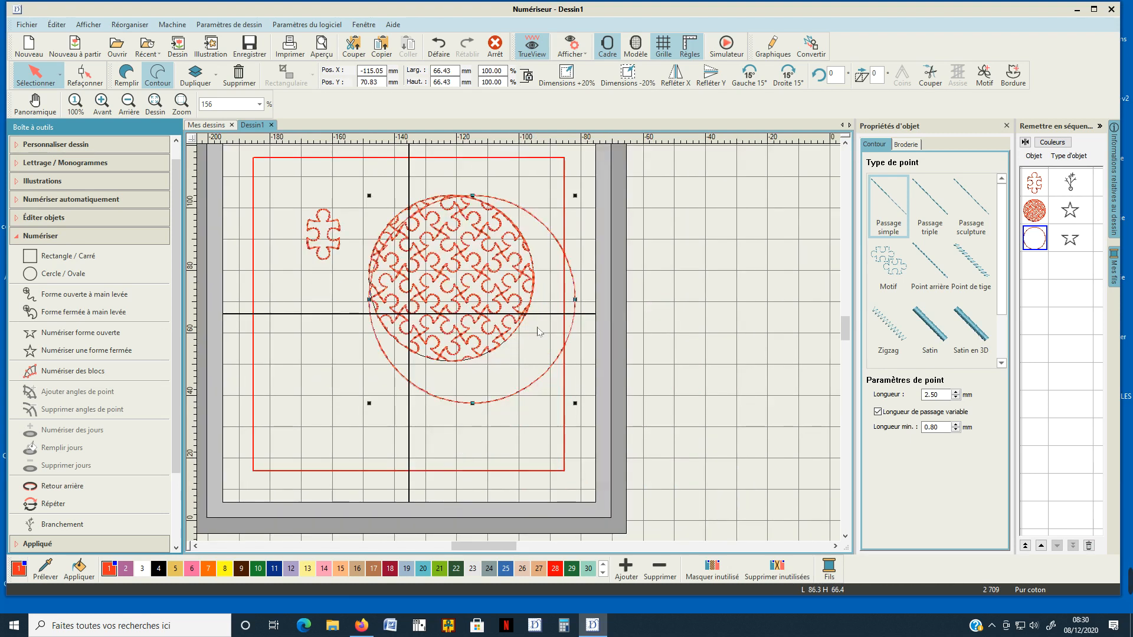
left_click(450, 54)
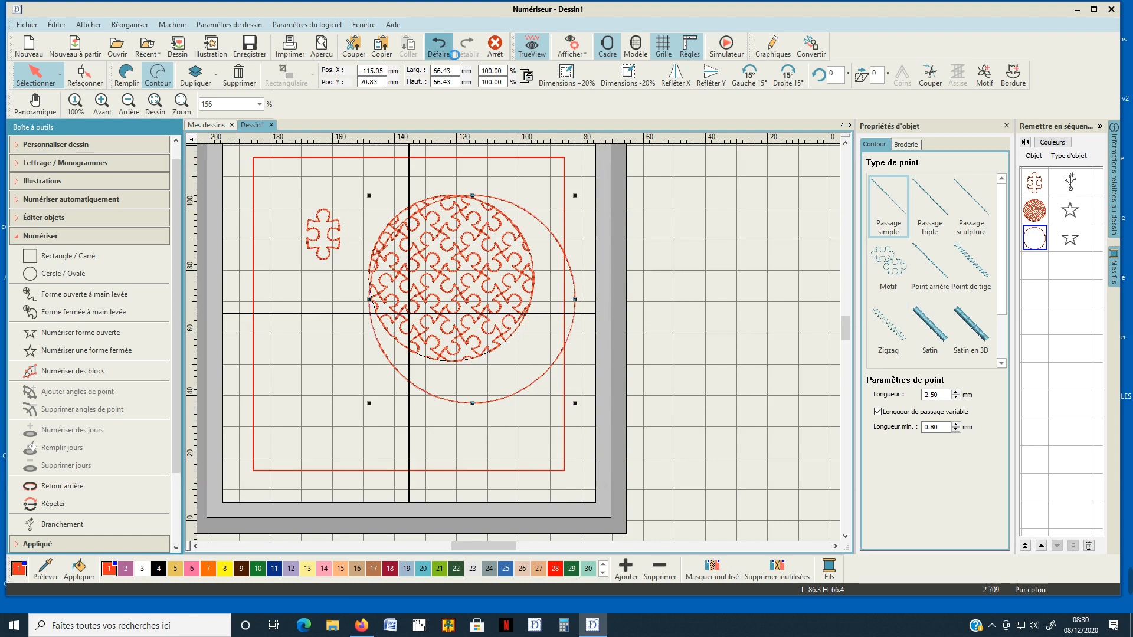
Group the motif-filled circle with its outline circle.
left_click(1037, 212)
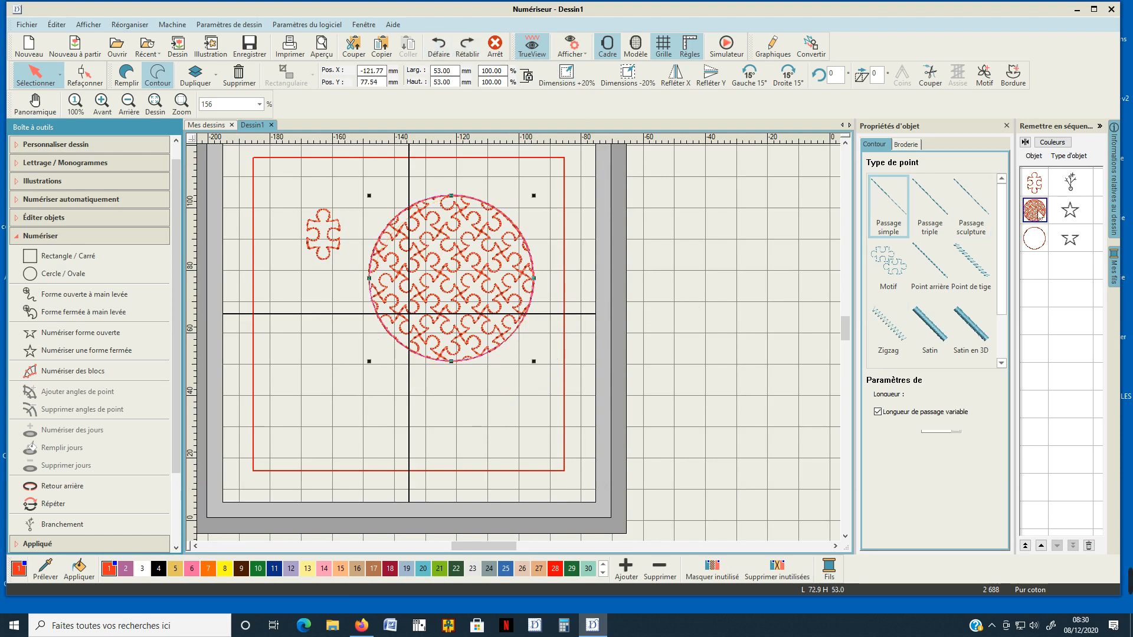
left_click(1036, 242, "ctrl")
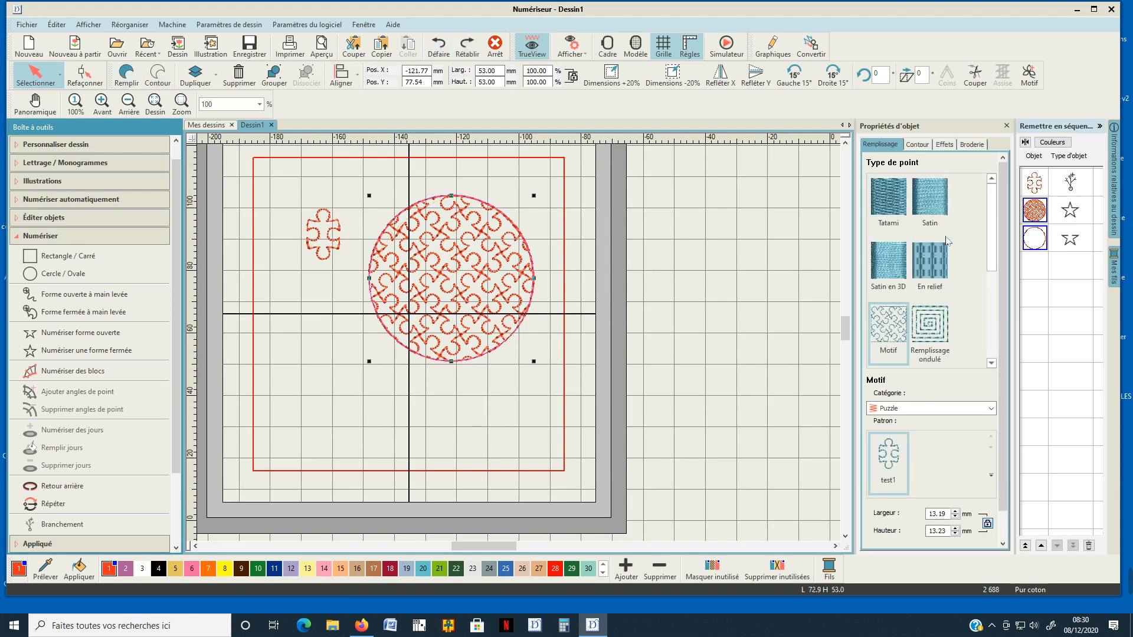
left_click(279, 80)
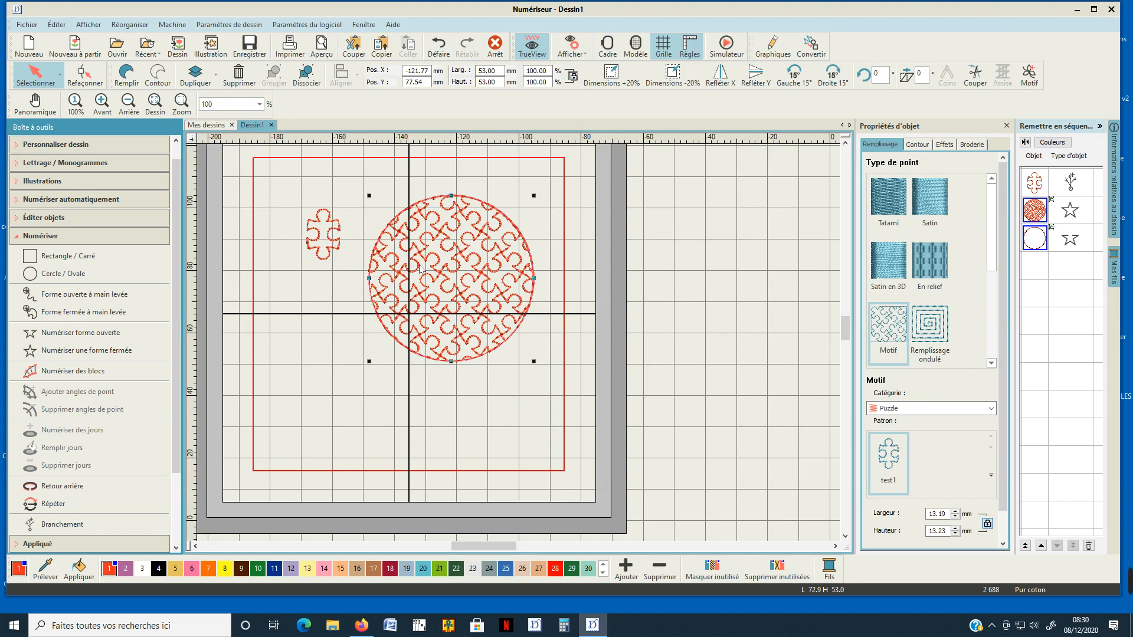
Enlarge the grouped circle to about 91 mm in diameter and hide the hoop.
left_click_drag(534, 362, 643, 487)
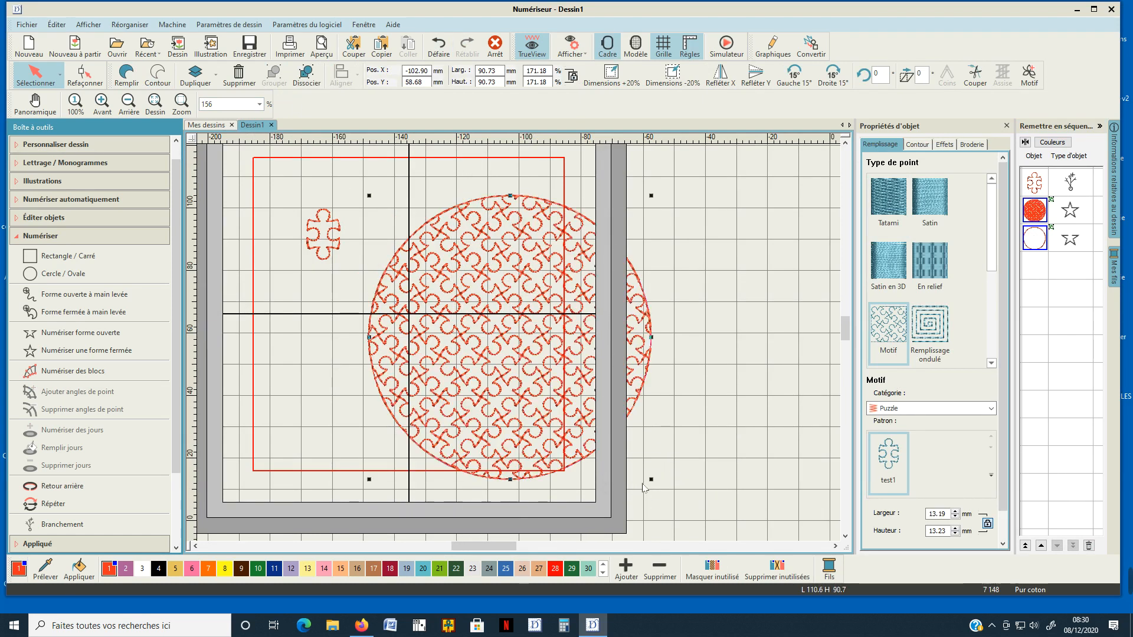
left_click(607, 46)
scroll(502, 346, "down", 1)
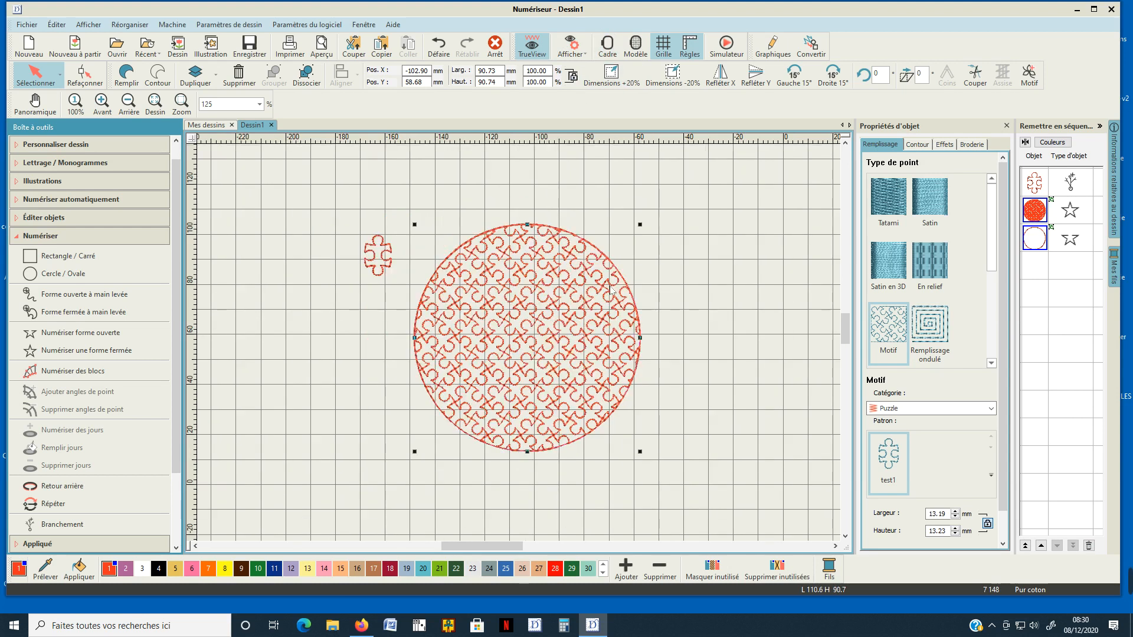
Ungroup the motif-filled circle and its outline circle.
scroll(520, 348, "down", 1)
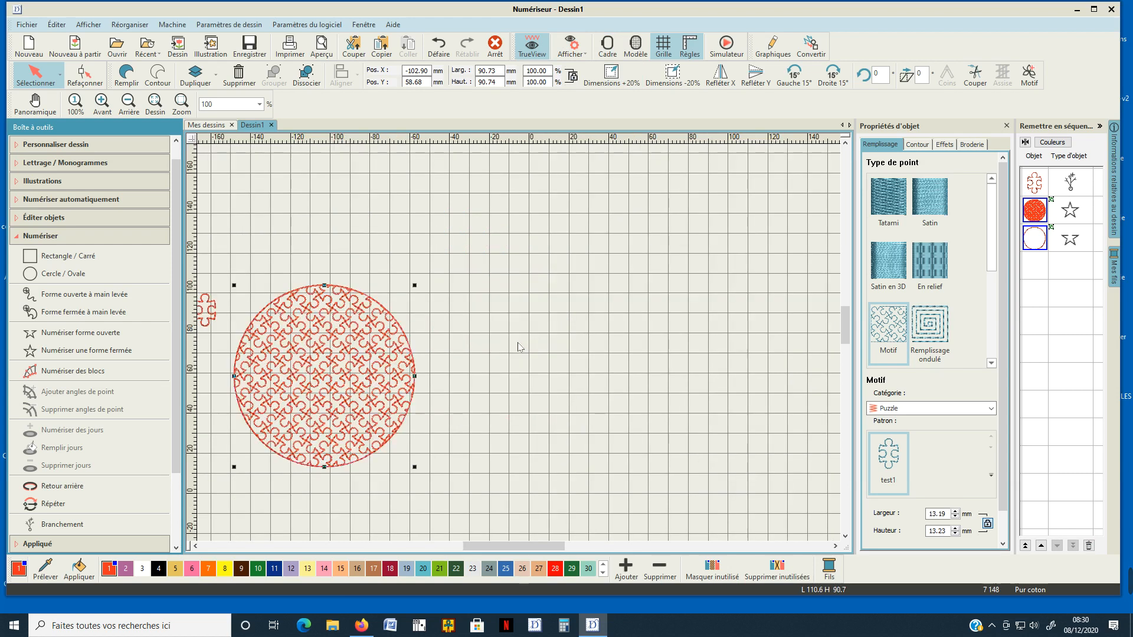
left_click(535, 348)
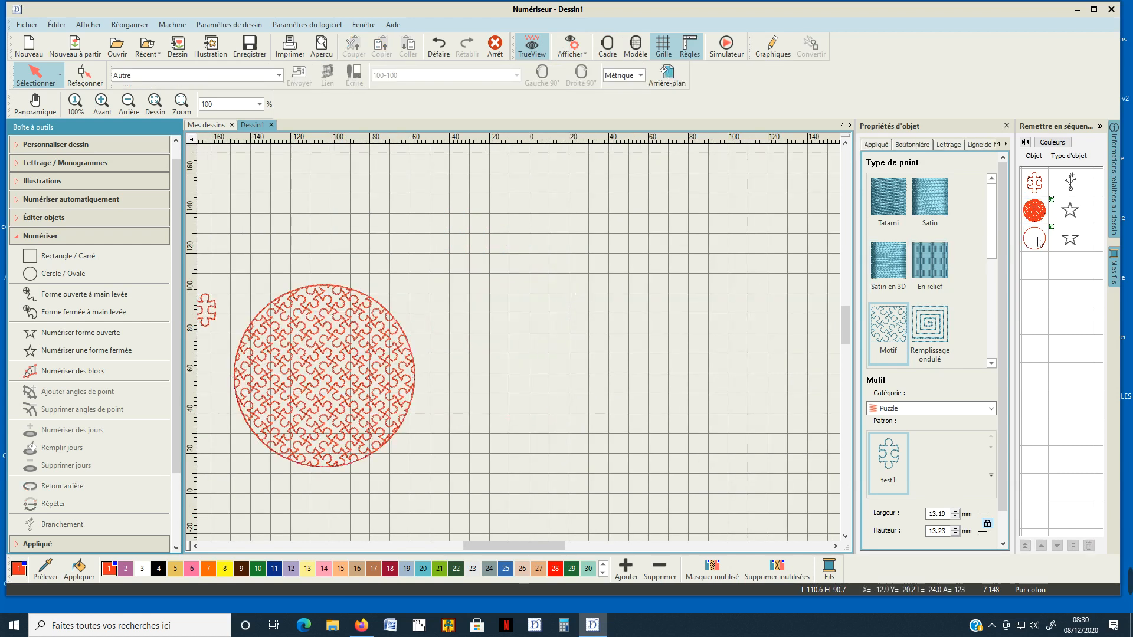
left_click(1040, 217)
right_click(1040, 217)
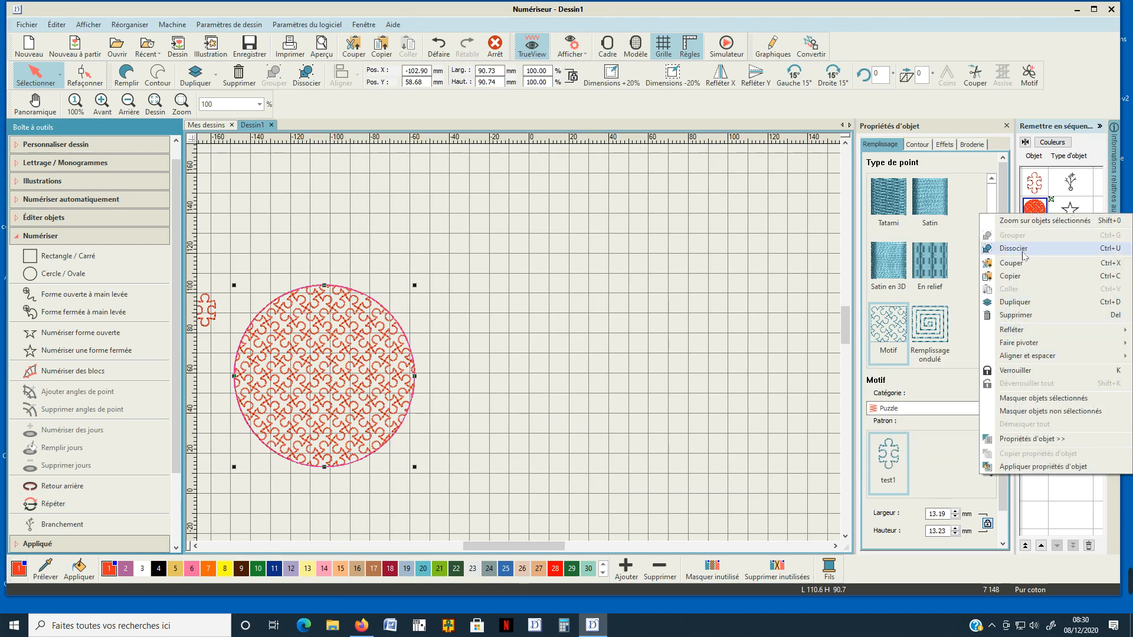
left_click(1044, 247)
Duplicate the outline circle in place and move the motif-filled circle with one outline about 130 mm to the right of the other outline.
left_click(1039, 239)
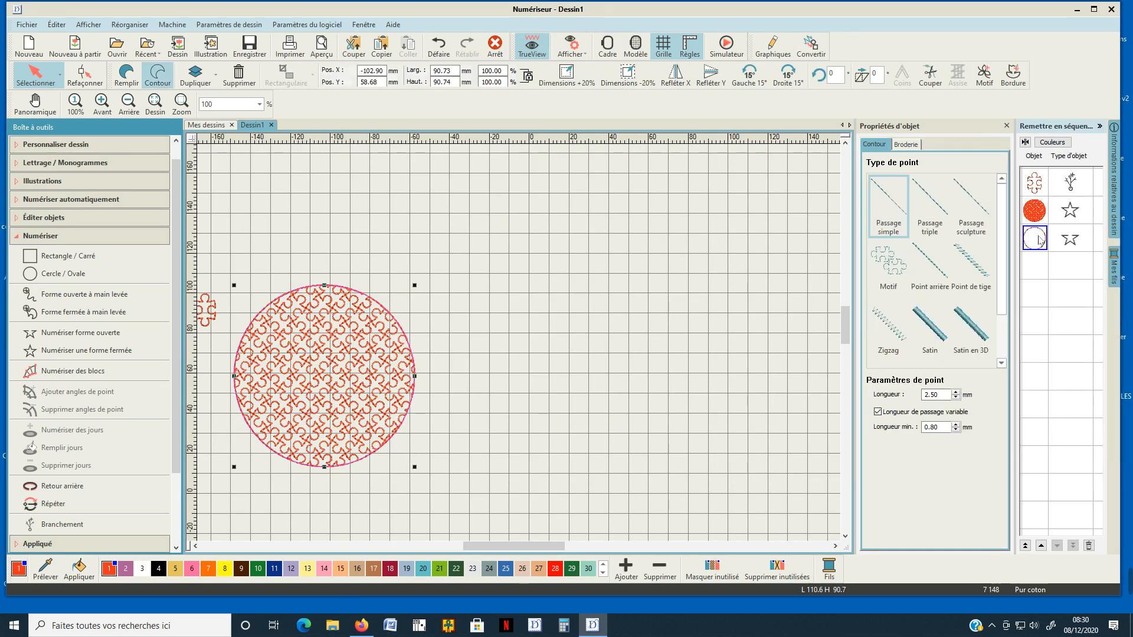
left_click(195, 72)
left_click_drag(369, 379, 625, 322)
left_click(355, 352)
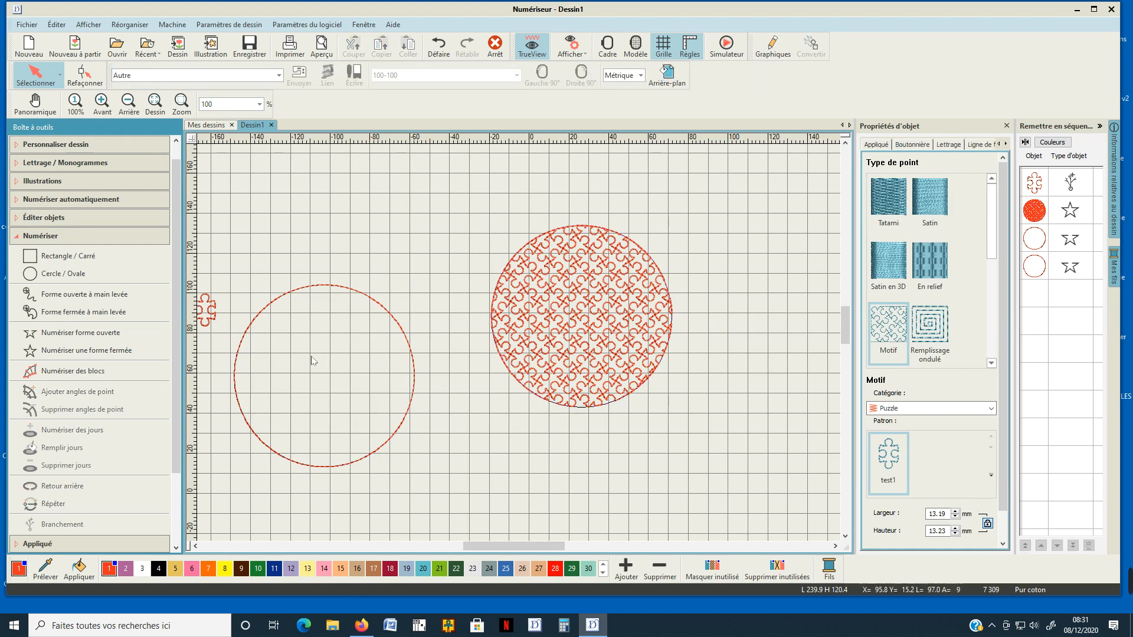
Change the empty circle's outline stitch type to Motif, using the test1 pattern from the Puzzle category, and deselect the circle.
left_click(321, 288)
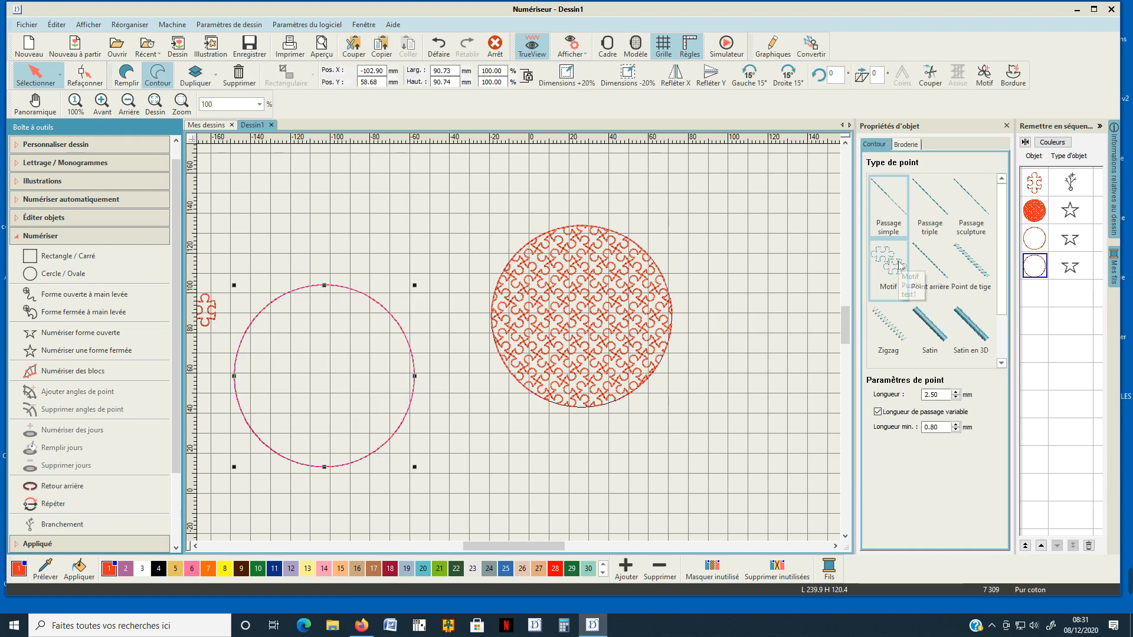
left_click(879, 260)
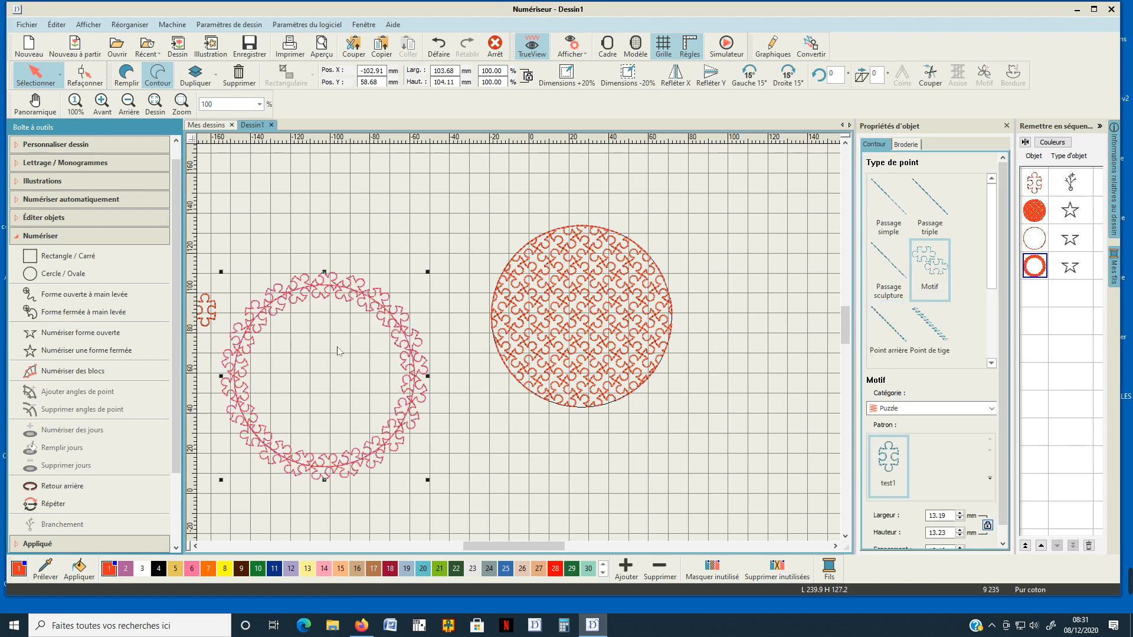
left_click(484, 414)
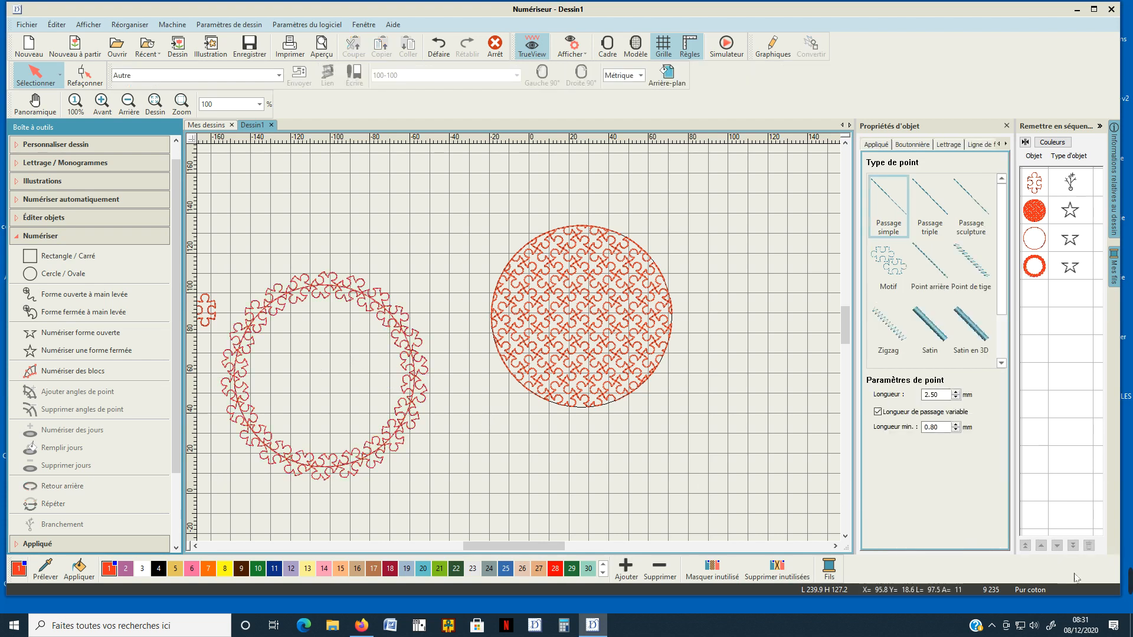
mouse_move(1116, 587)
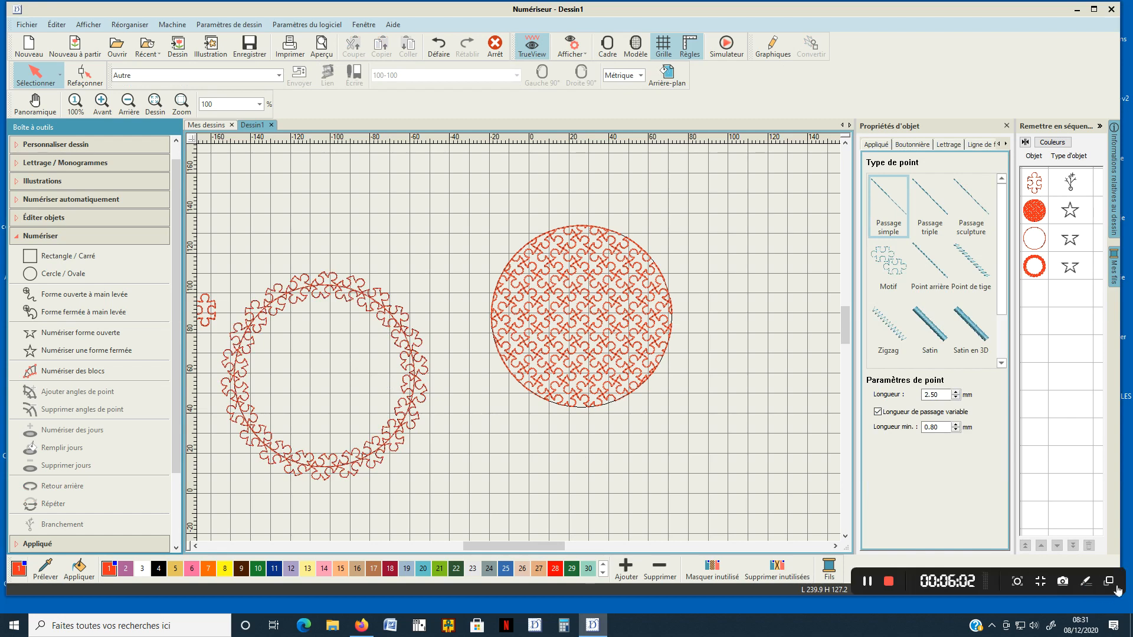